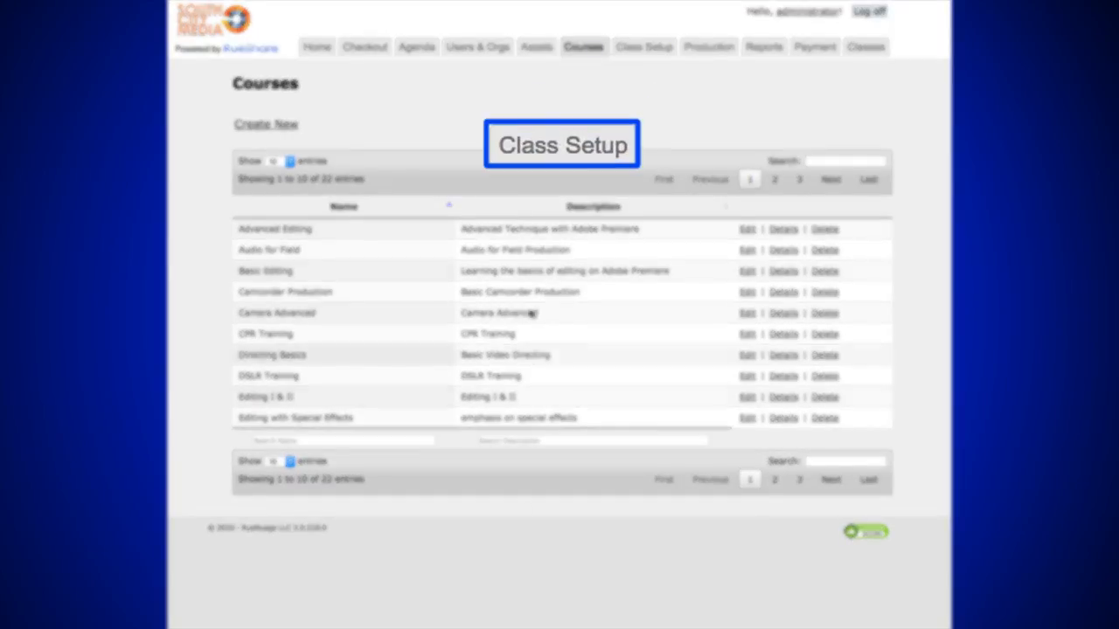
Start a new class in Class Setup and name it "Field Production Advanced Winter"
click(643, 47)
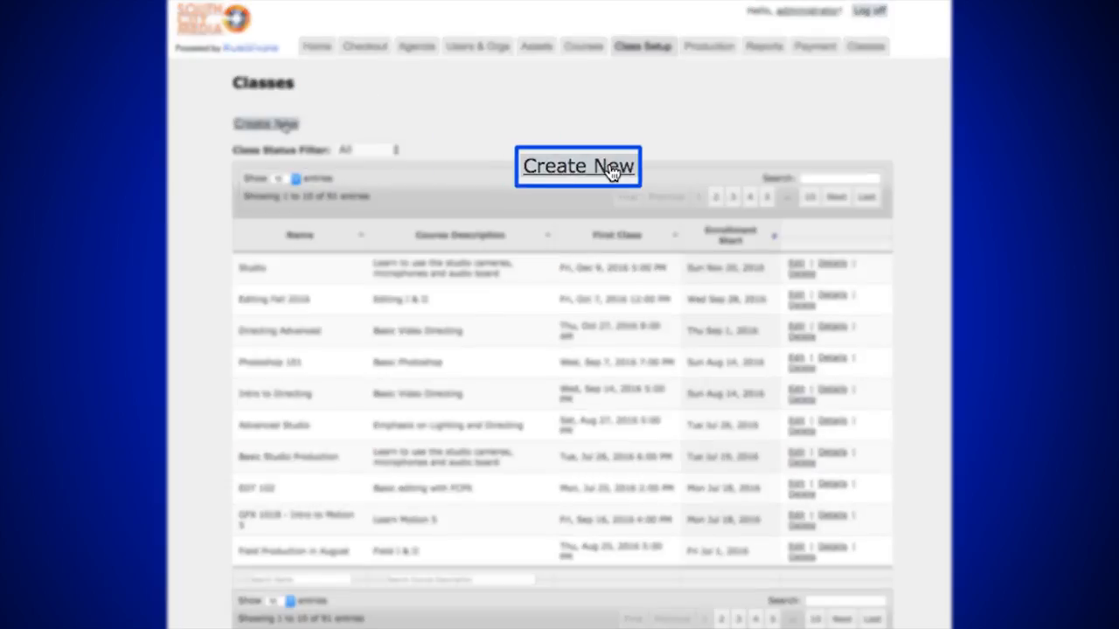
click(285, 126)
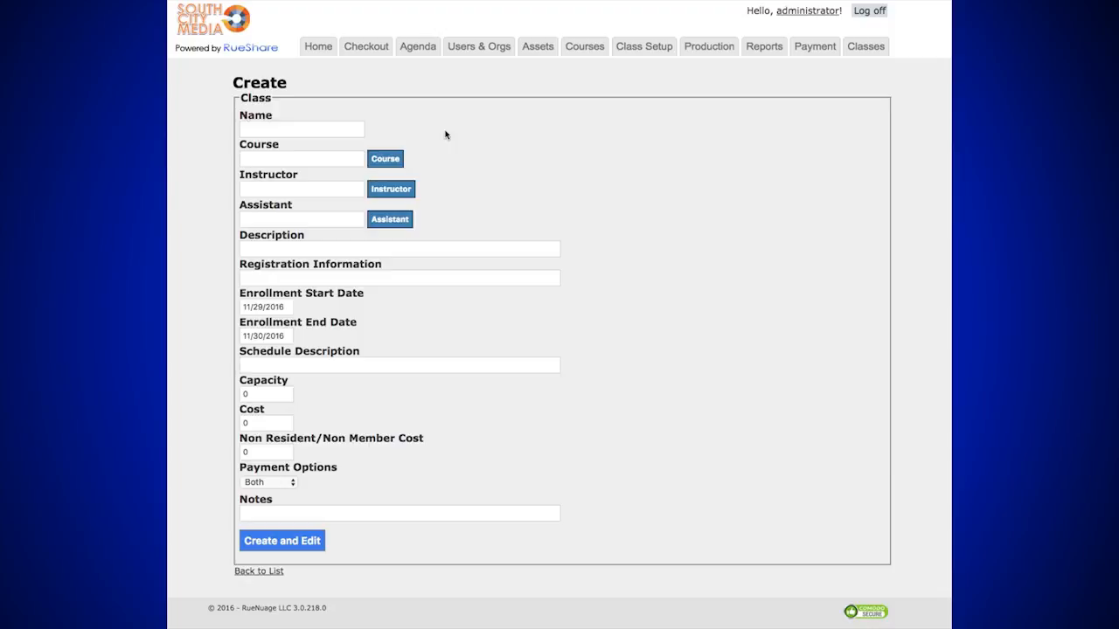
click(306, 131)
text(Field Production Advance)
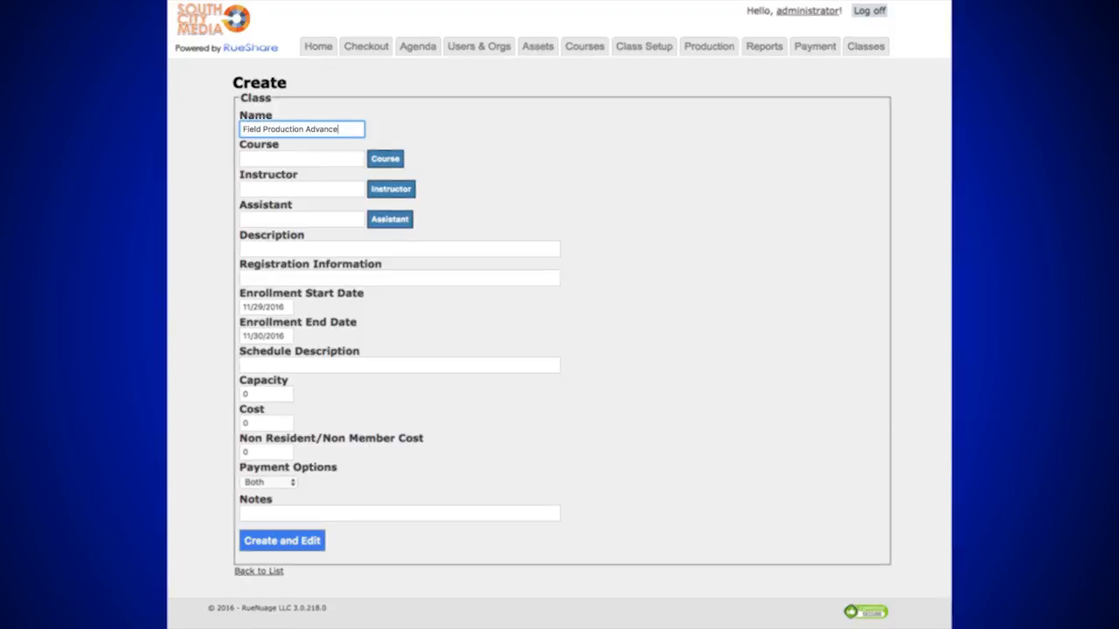
text(d W)
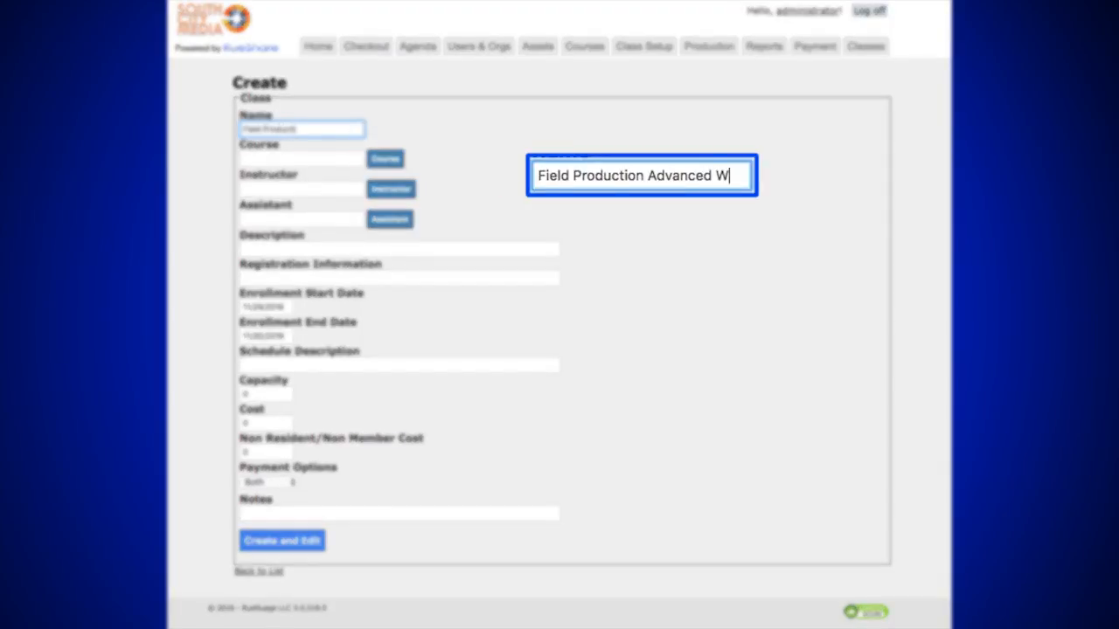
text(inter)
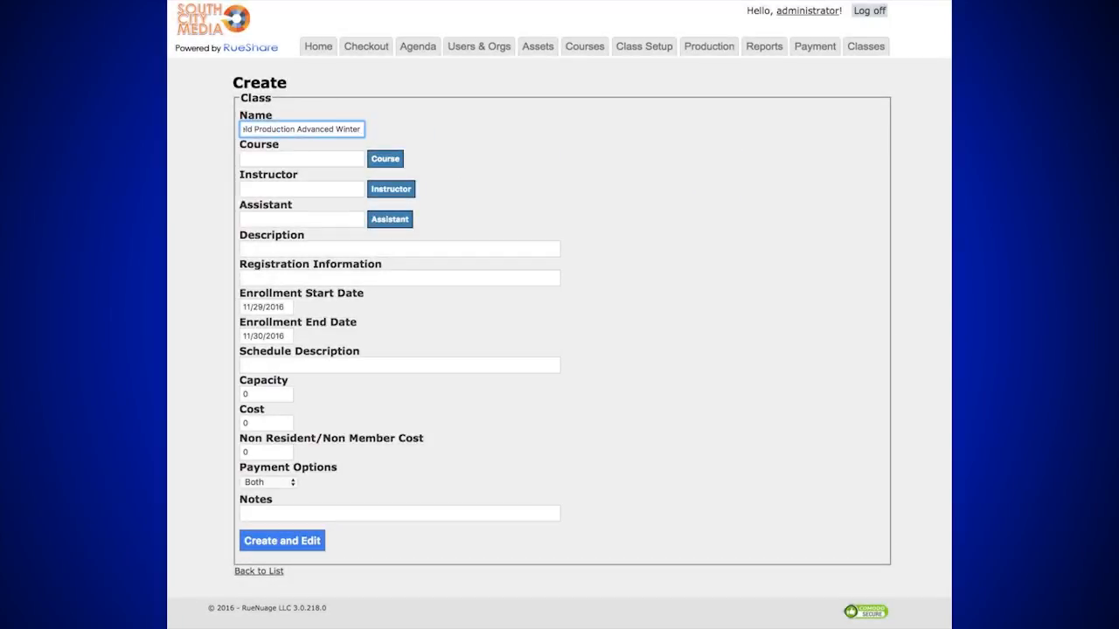
Search the courses for "Field" and assign the Field Production Advanced course to the class
click(387, 162)
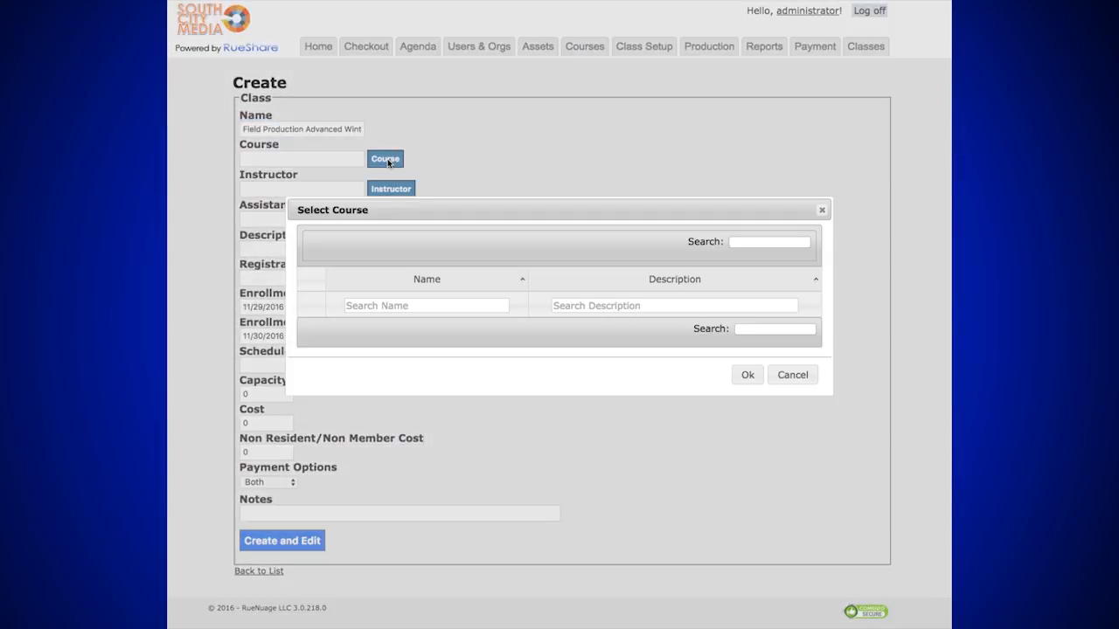
text(Fie)
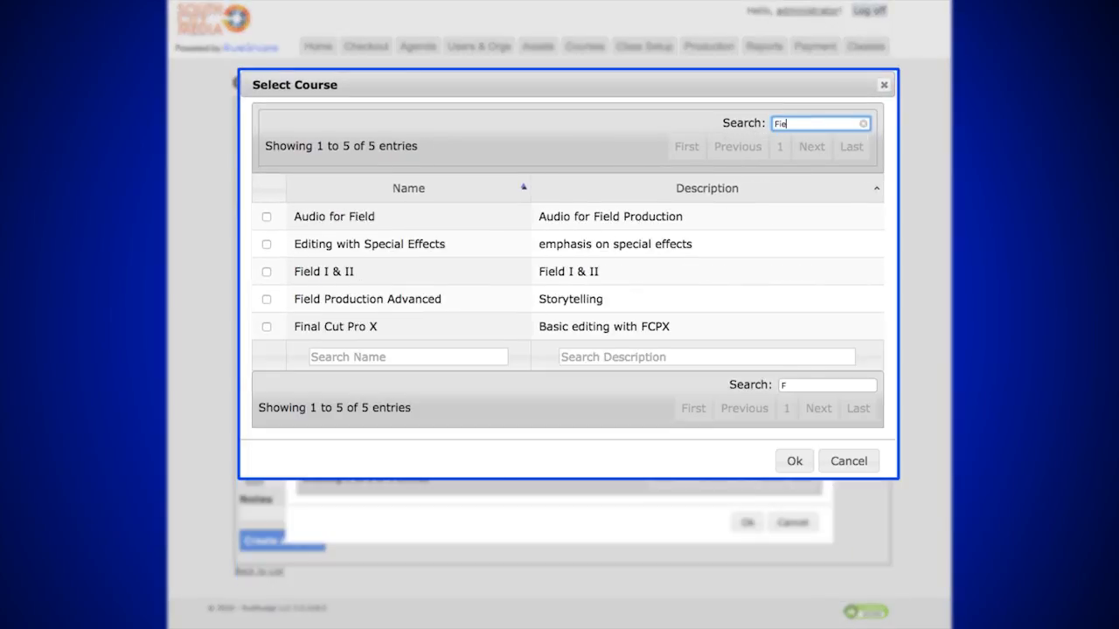
text(ld)
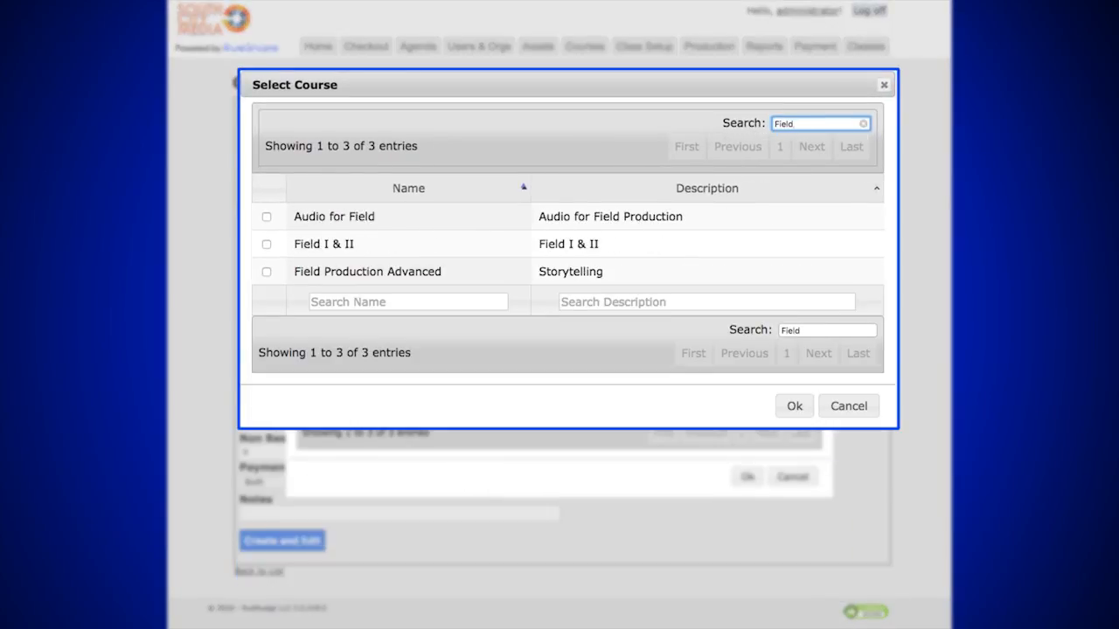
click(267, 272)
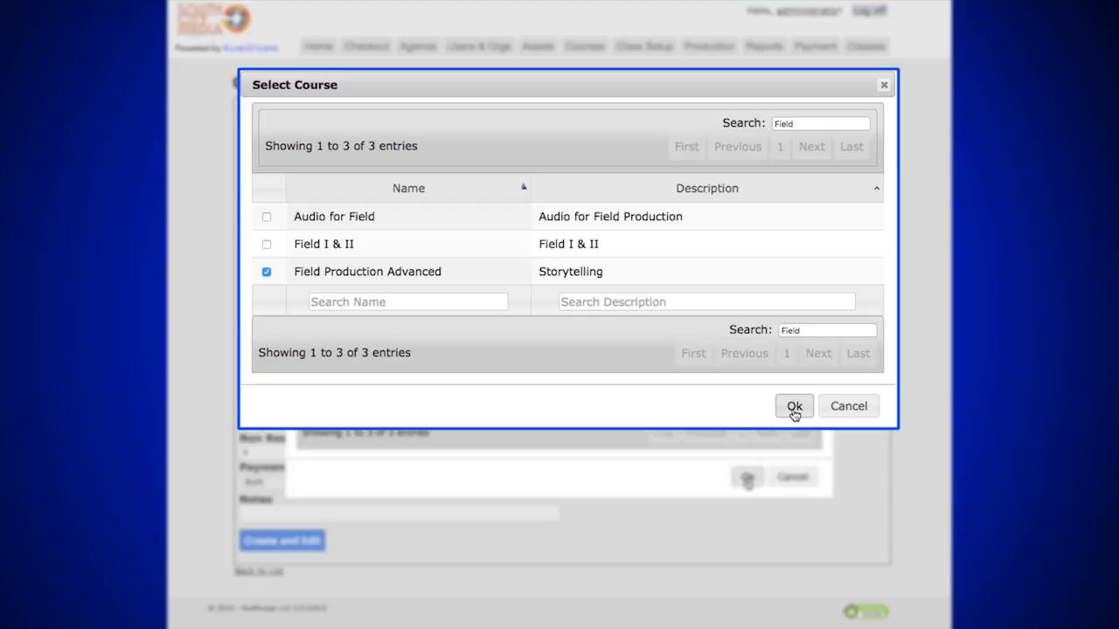
click(747, 478)
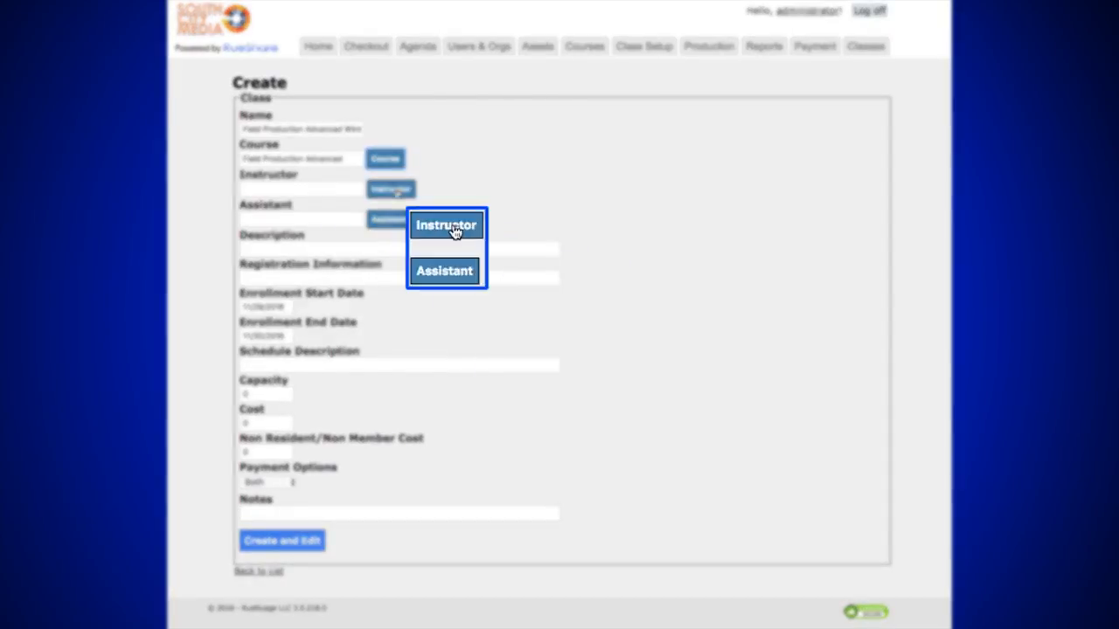
Assign the instructor and the course assistant to the class from their member lists
click(388, 195)
click(309, 398)
click(747, 602)
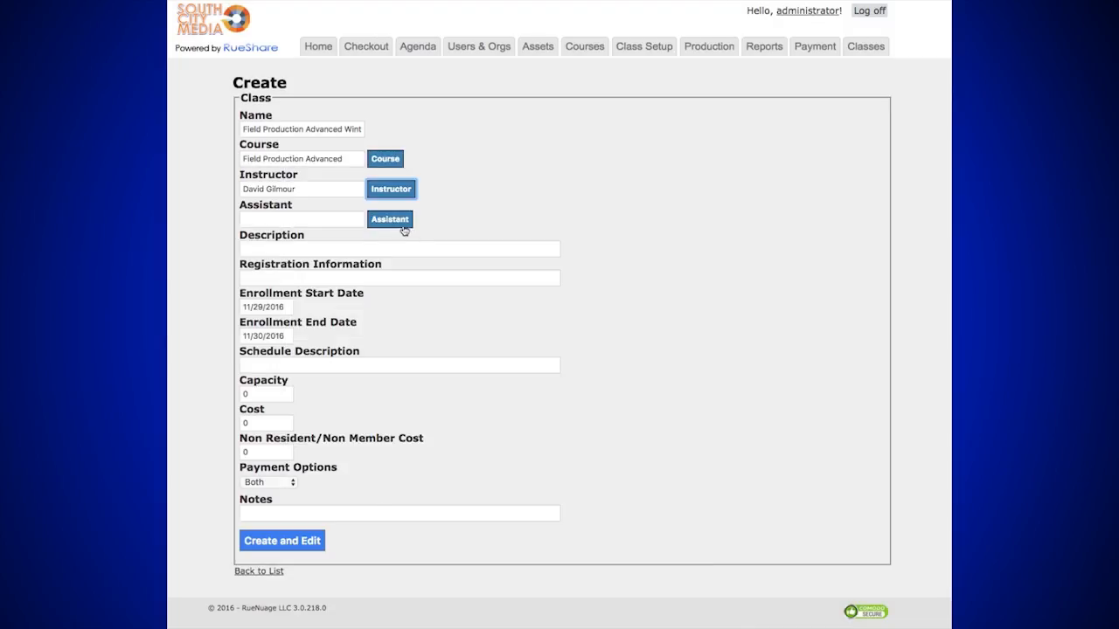
click(401, 223)
text(jef)
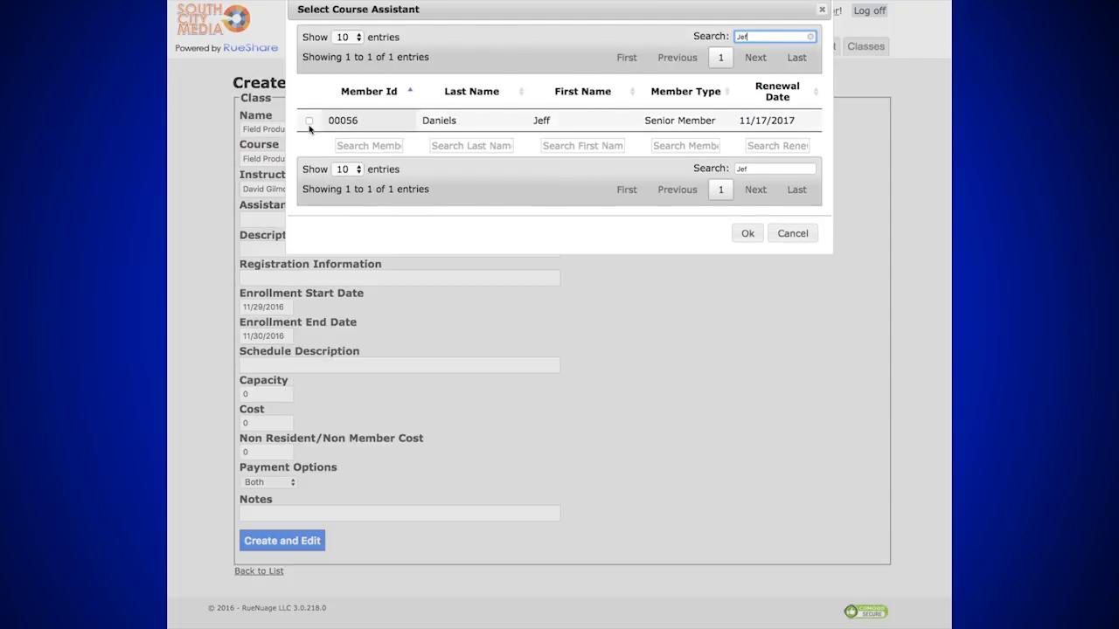
click(309, 121)
click(747, 233)
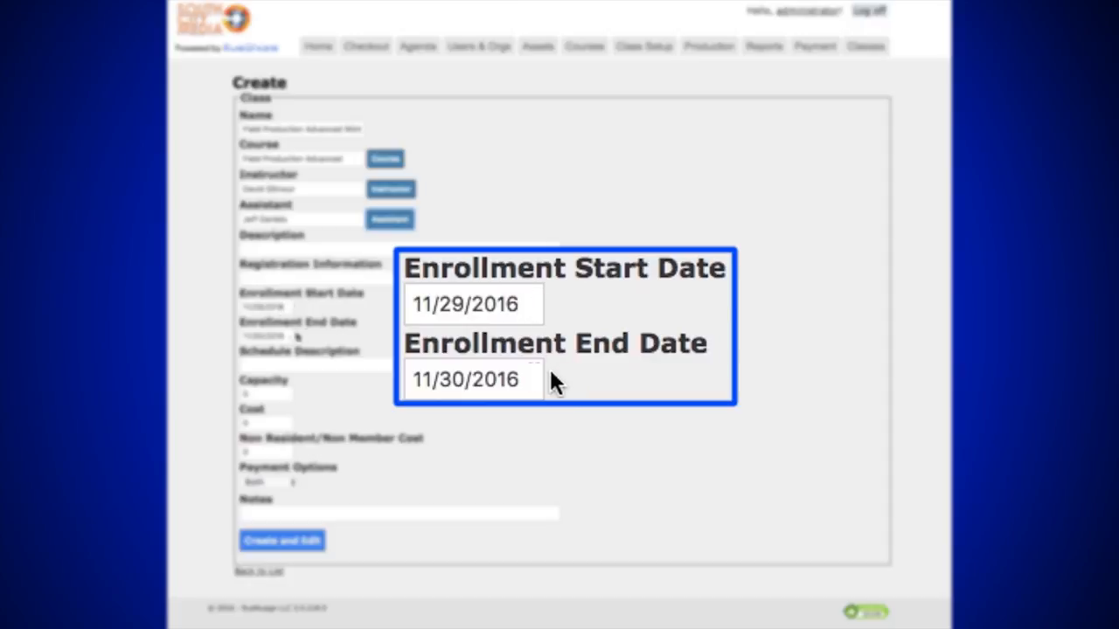
Set the enrollment end date to 01/07/2017
click(527, 379)
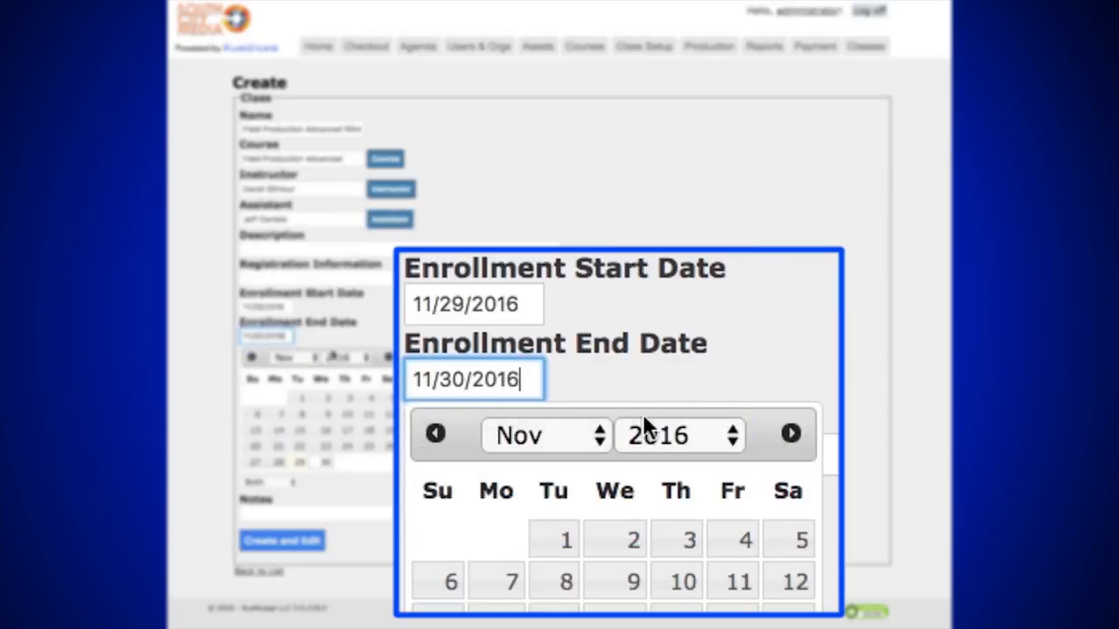
click(602, 435)
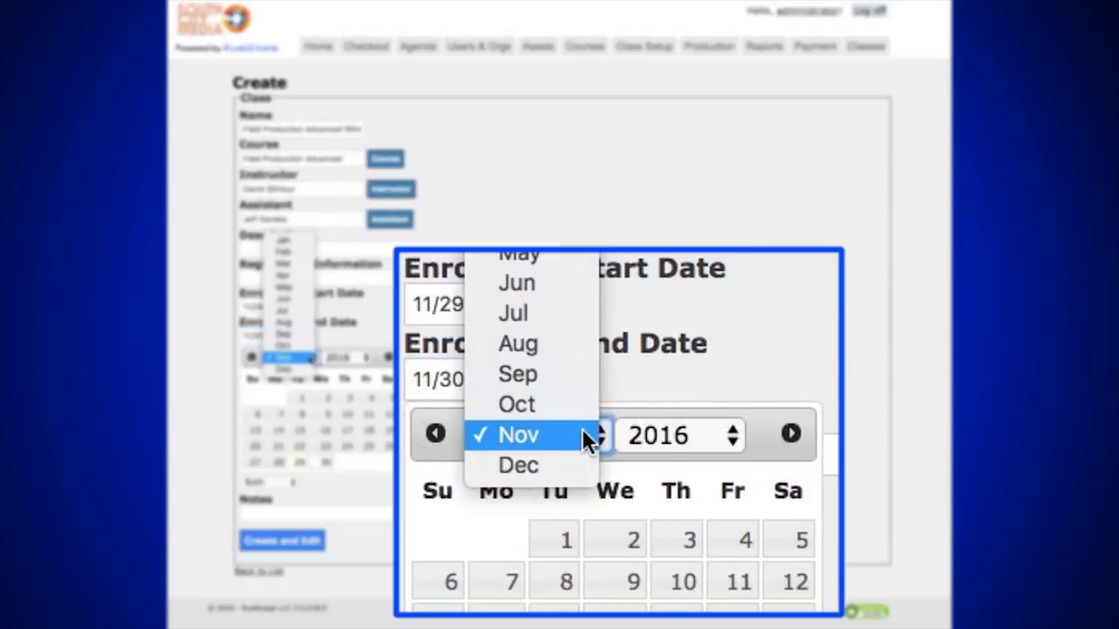
click(289, 241)
click(709, 439)
click(690, 462)
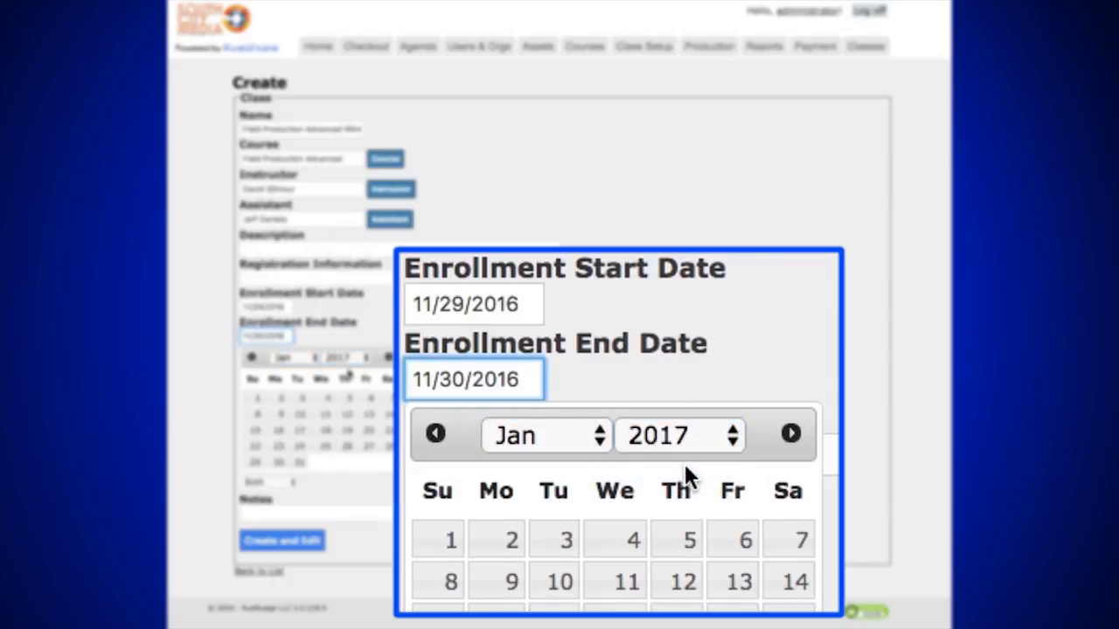
click(804, 548)
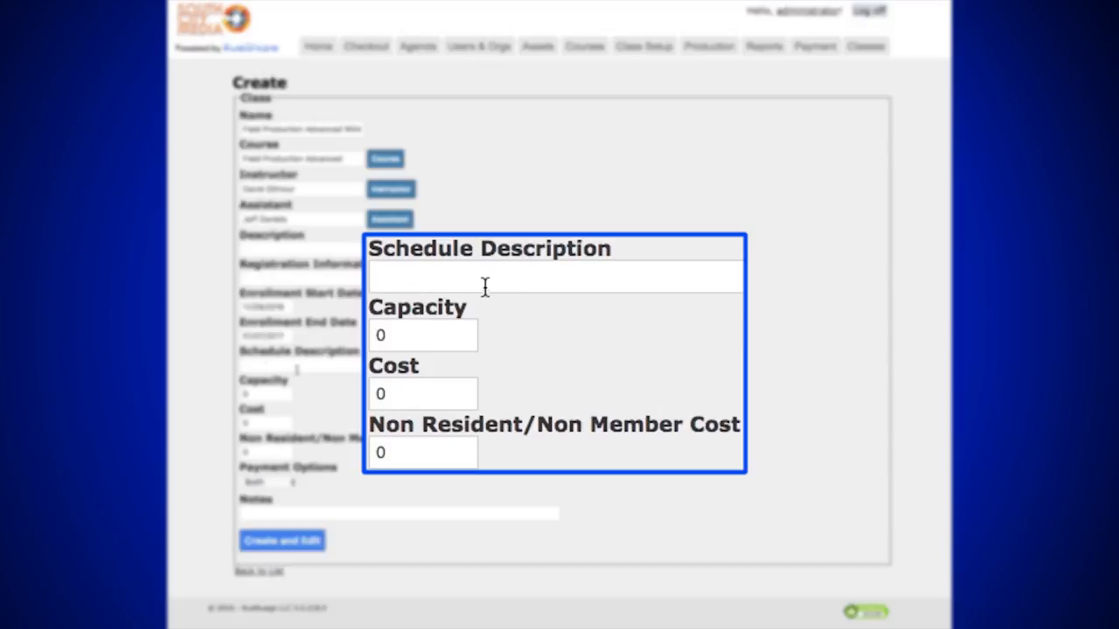
Set the class capacity to 3, the cost to 25 and the non-resident/non-member cost to 35
click(417, 334)
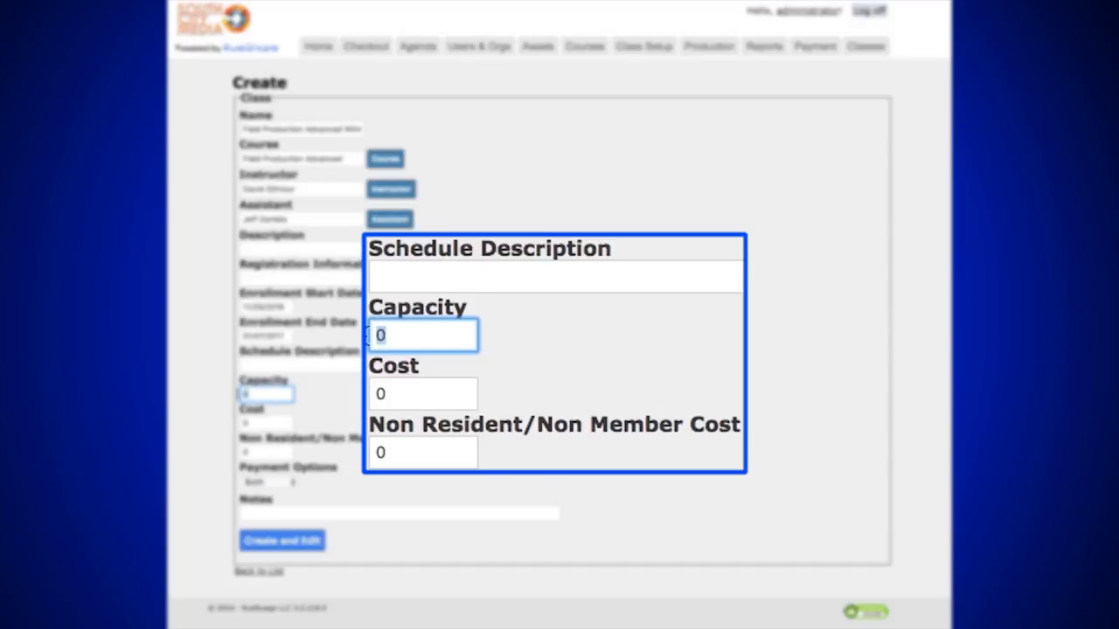
double_click(377, 337)
text(3)
click(420, 392)
double_click(380, 394)
text(25)
click(377, 452)
double_click(380, 452)
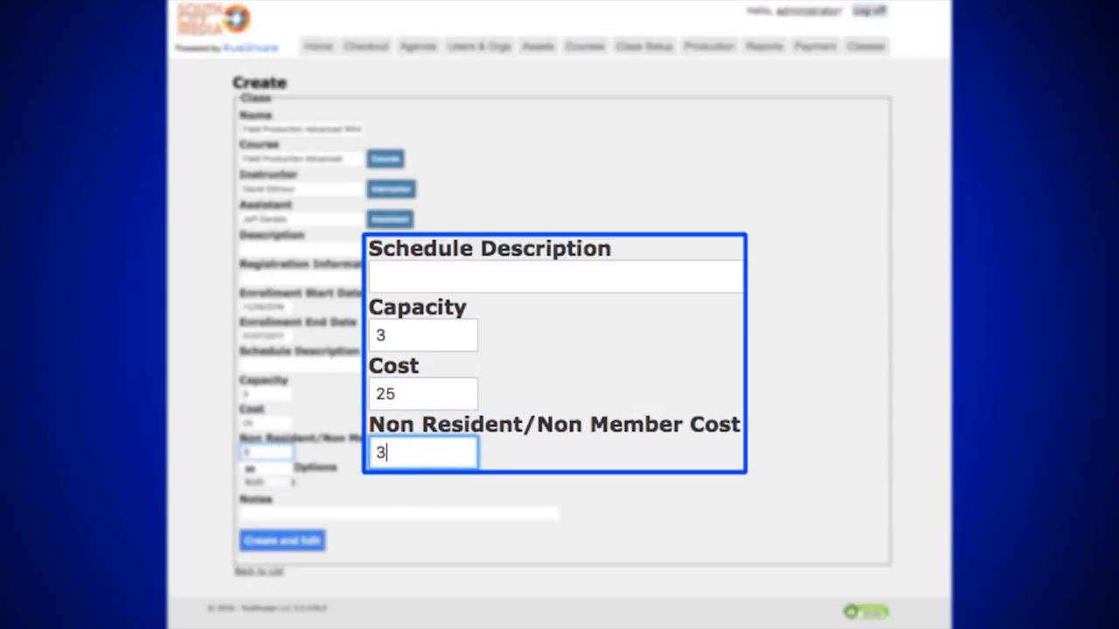
text(35)
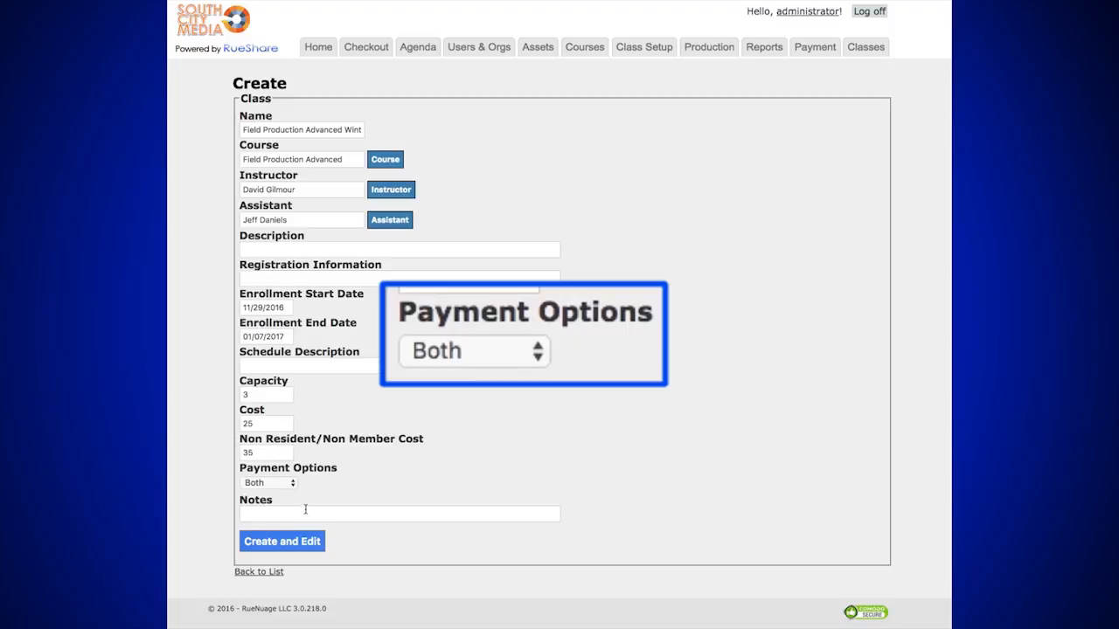
Keep Both as the payment option and create the class, opening it for editing
click(288, 485)
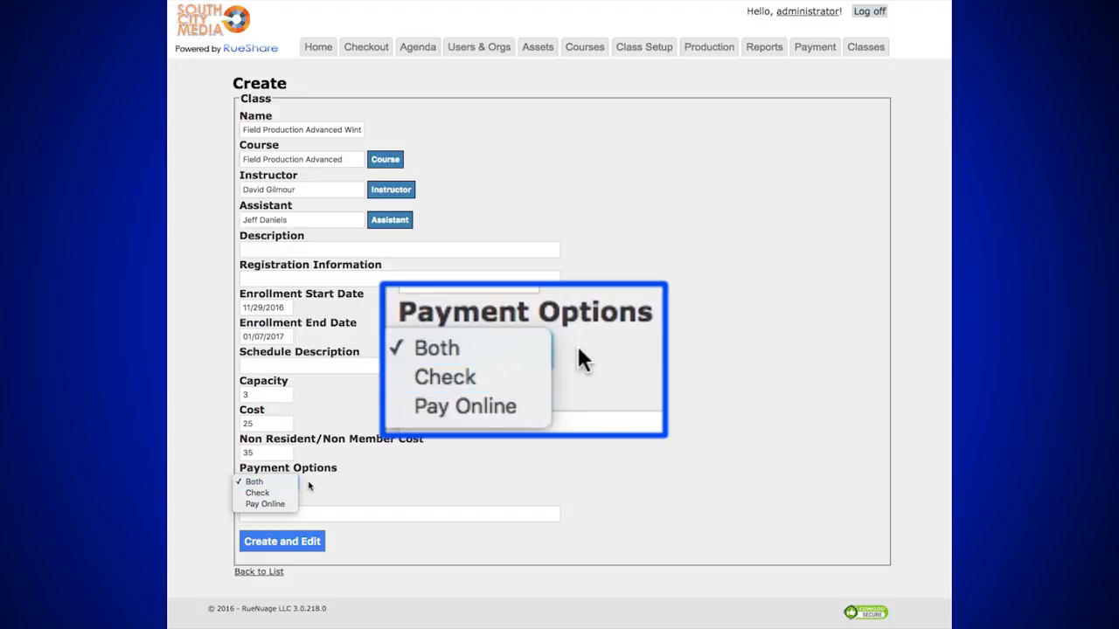
click(309, 483)
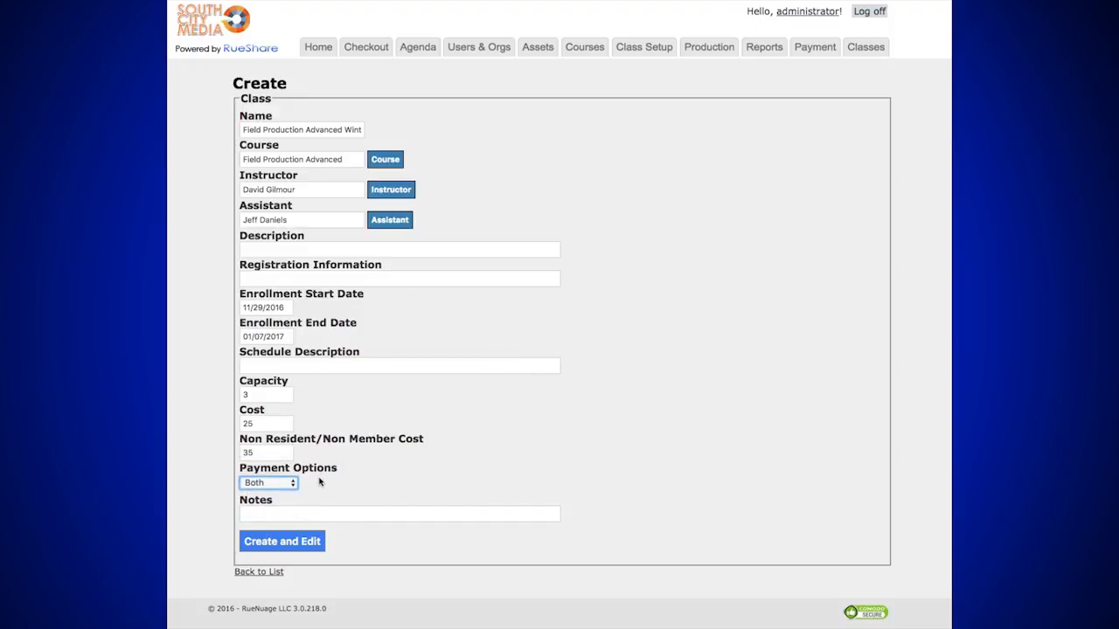
click(302, 545)
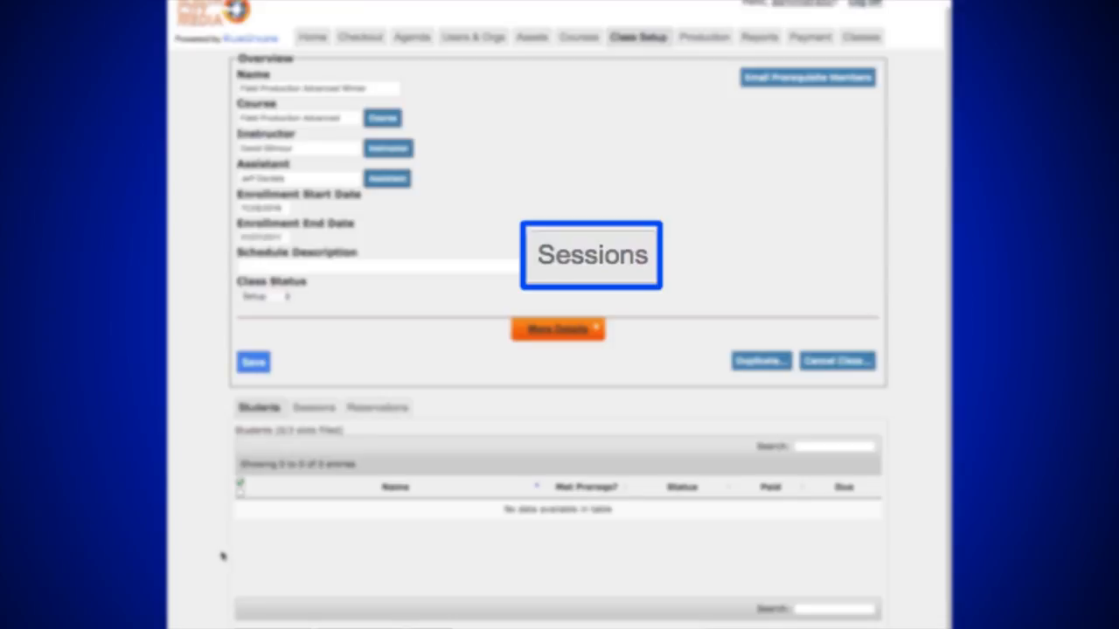
Add a class session on January 9, 2017 from 5:00 PM to 8:00 PM
click(311, 408)
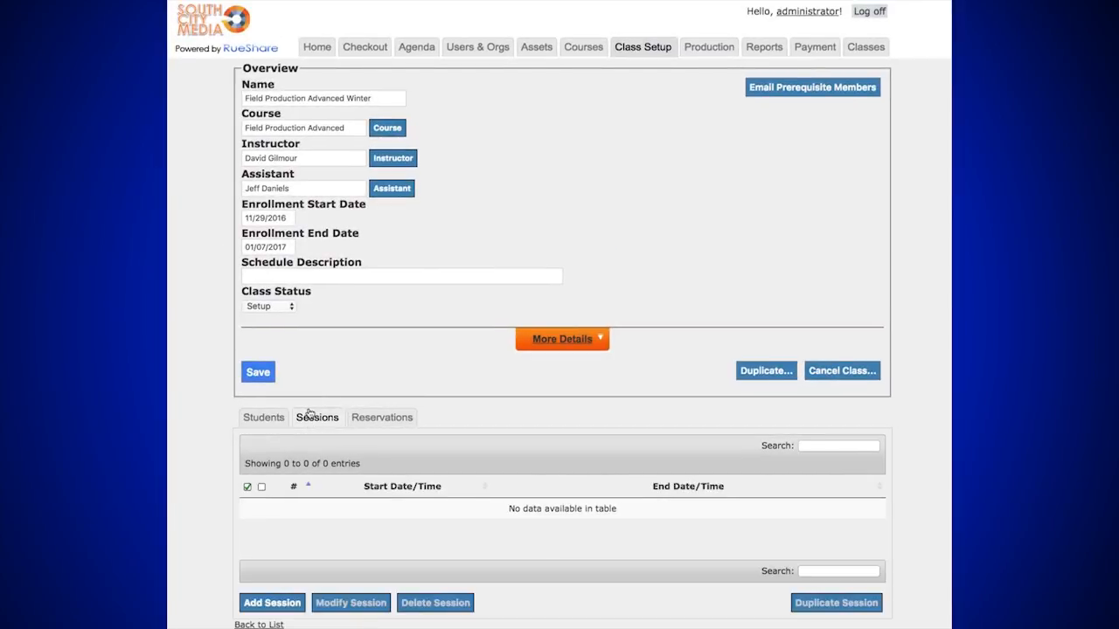
click(272, 603)
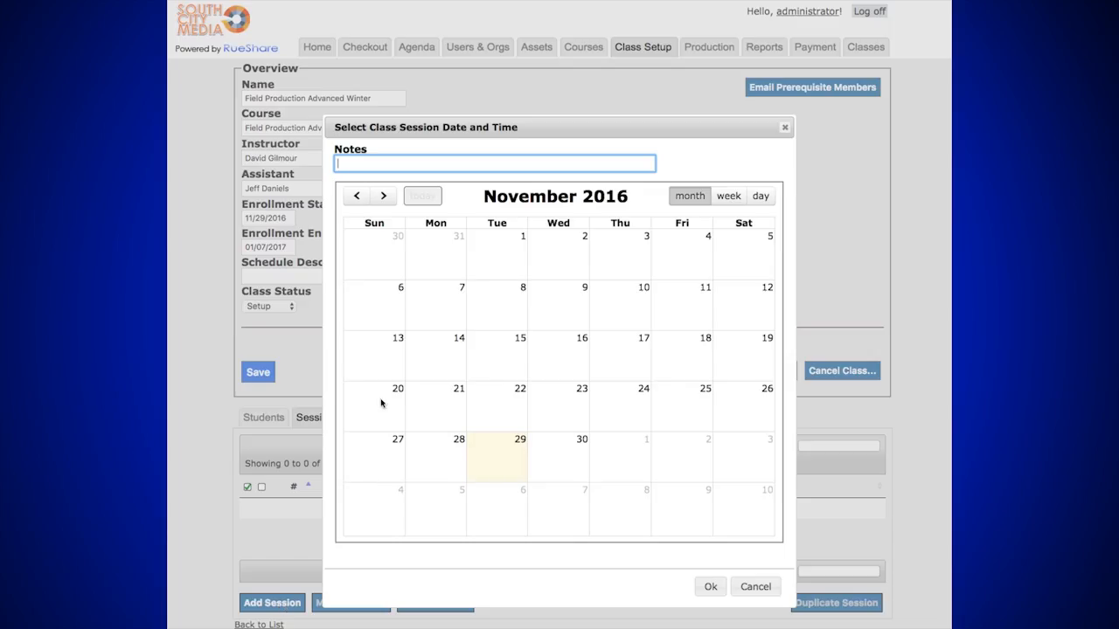
click(385, 197)
click(385, 196)
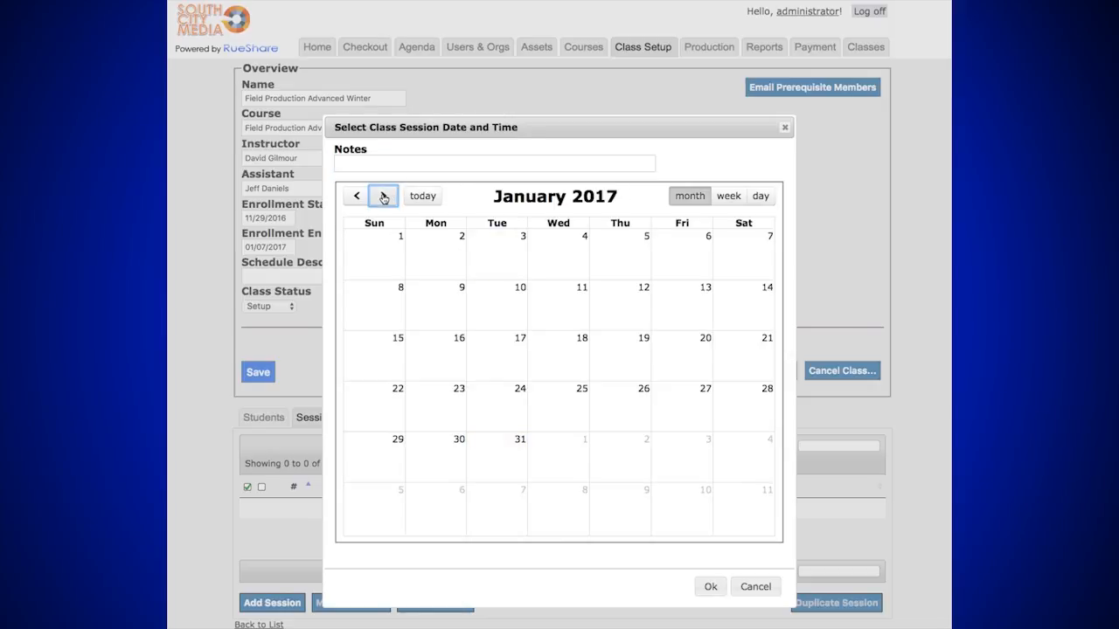
click(438, 310)
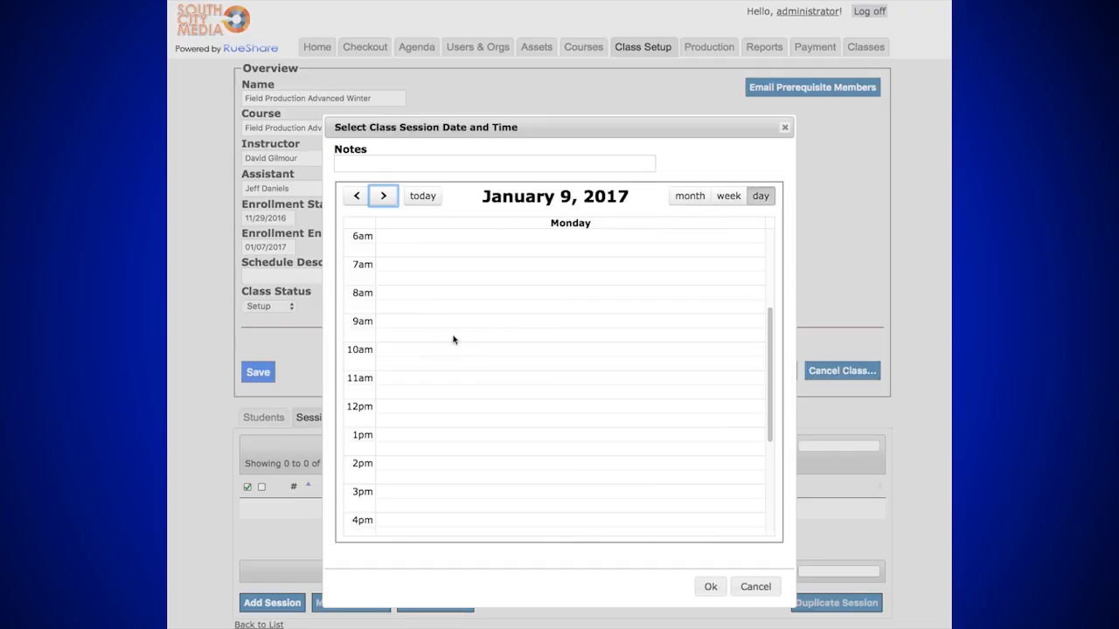
scroll(482, 390, down, 5)
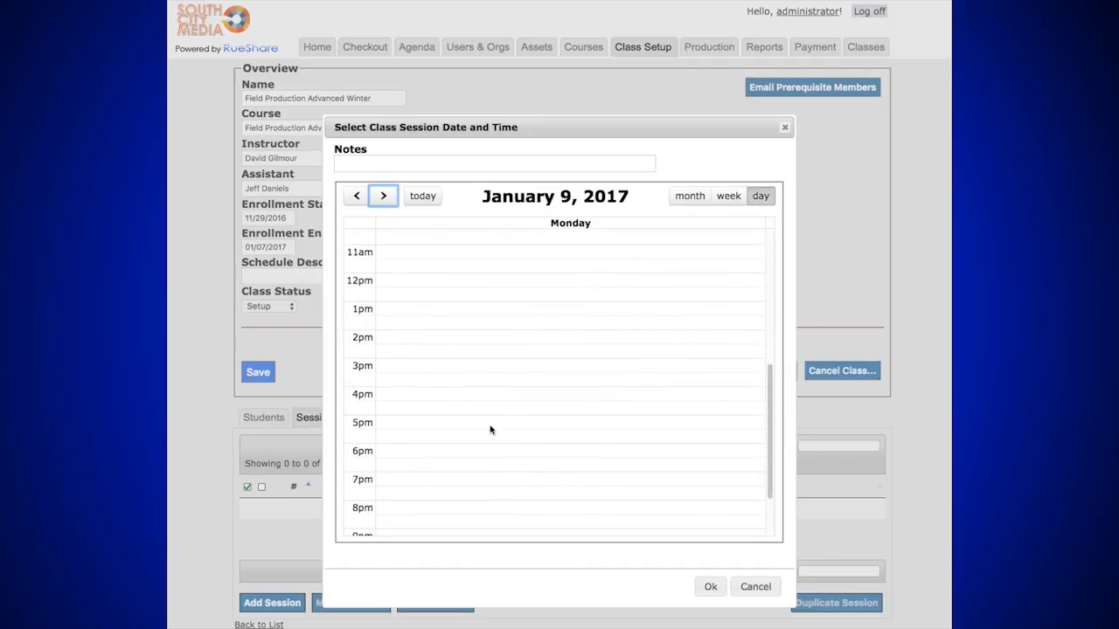
click(482, 416)
drag(483, 424, 504, 499)
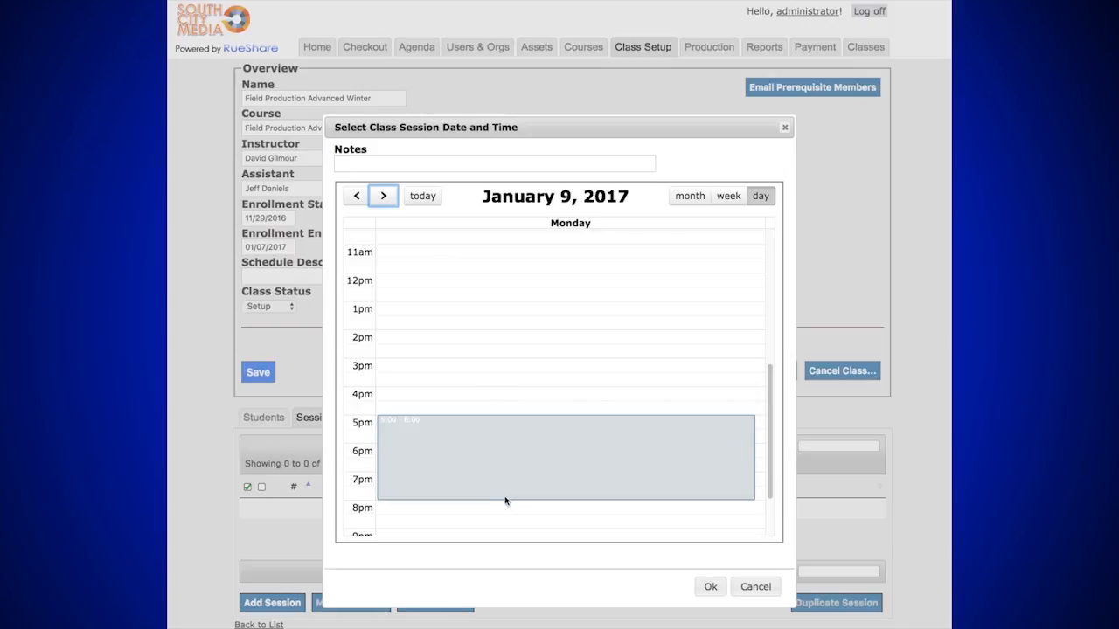
click(709, 588)
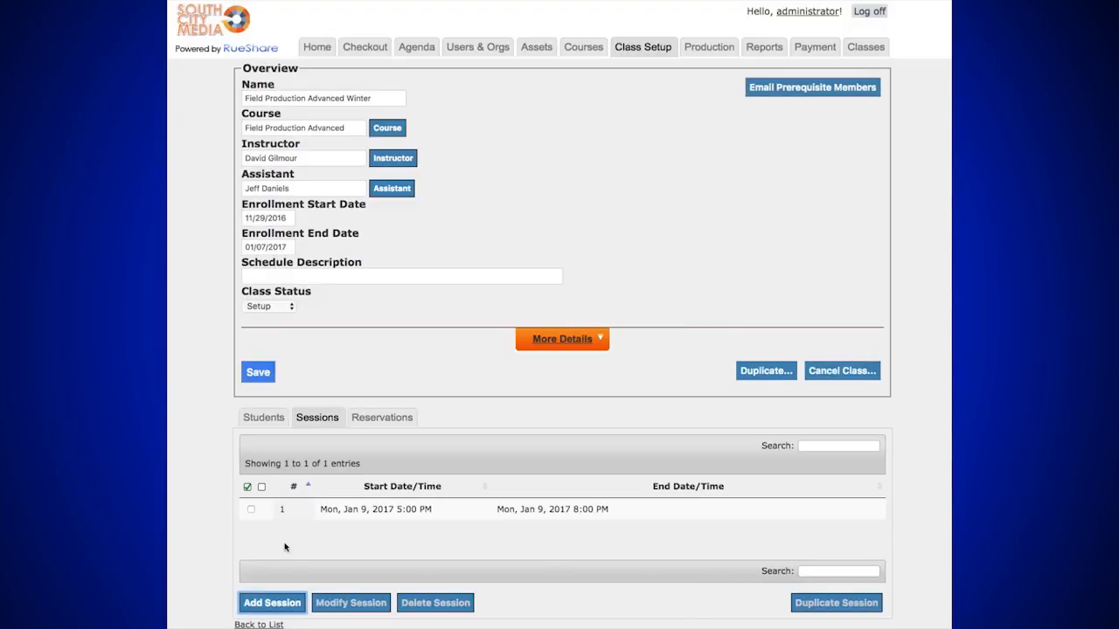
click(251, 509)
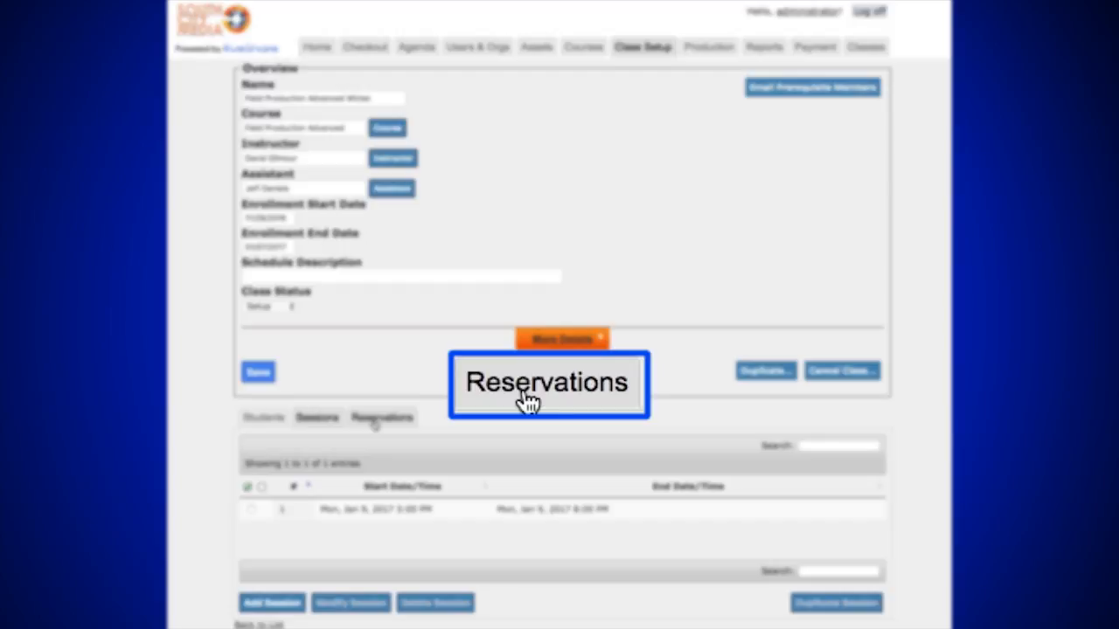
Start a reservation for Session 1 and select the equipment Light Kit A, Camera E and Camera C
click(376, 421)
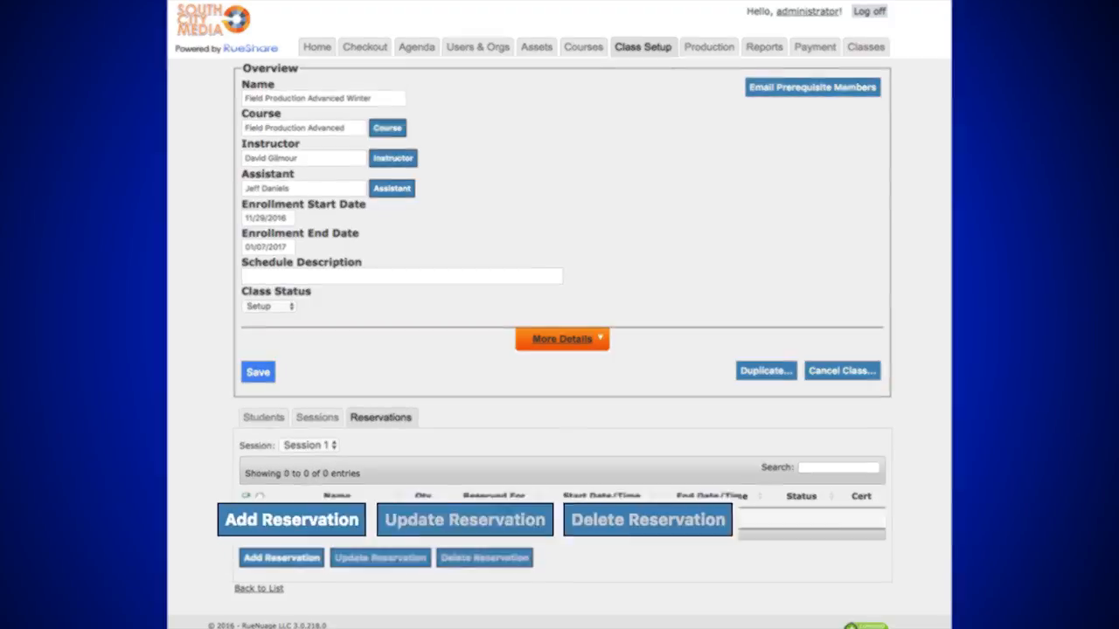
click(283, 559)
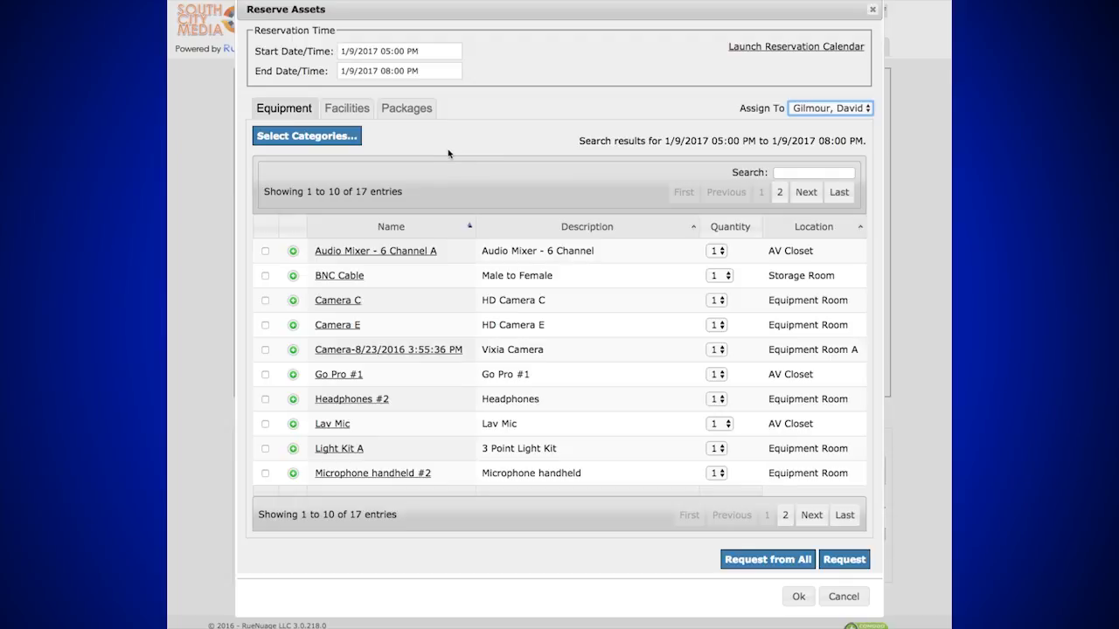
click(266, 450)
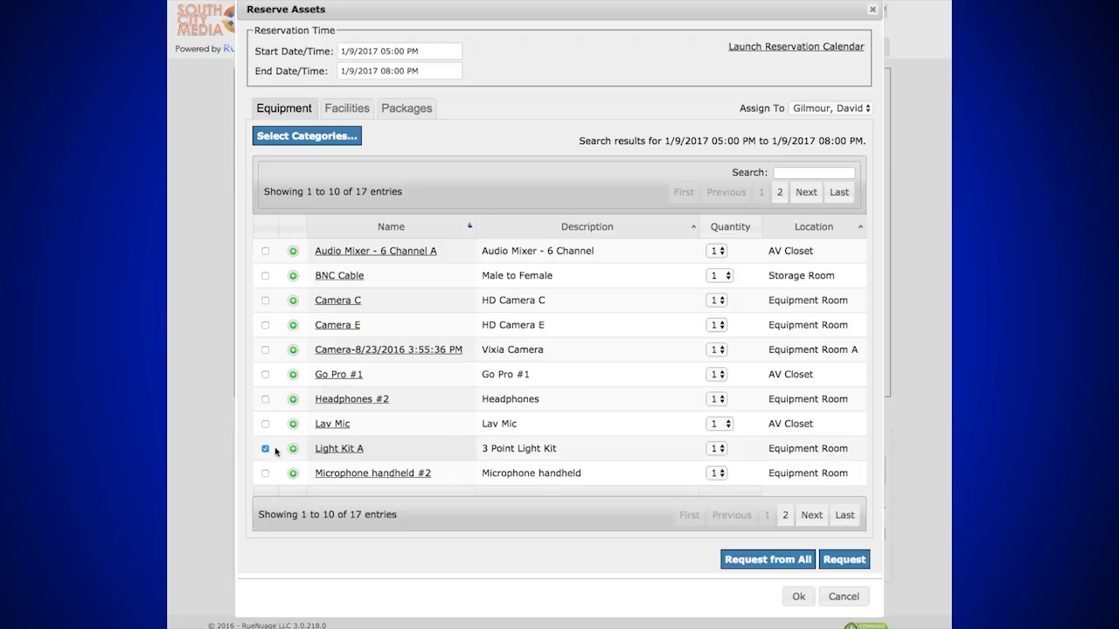
click(265, 325)
click(266, 301)
Add the Studio 1 facility to the selection, request all selected assets together and finish the reservation
click(347, 107)
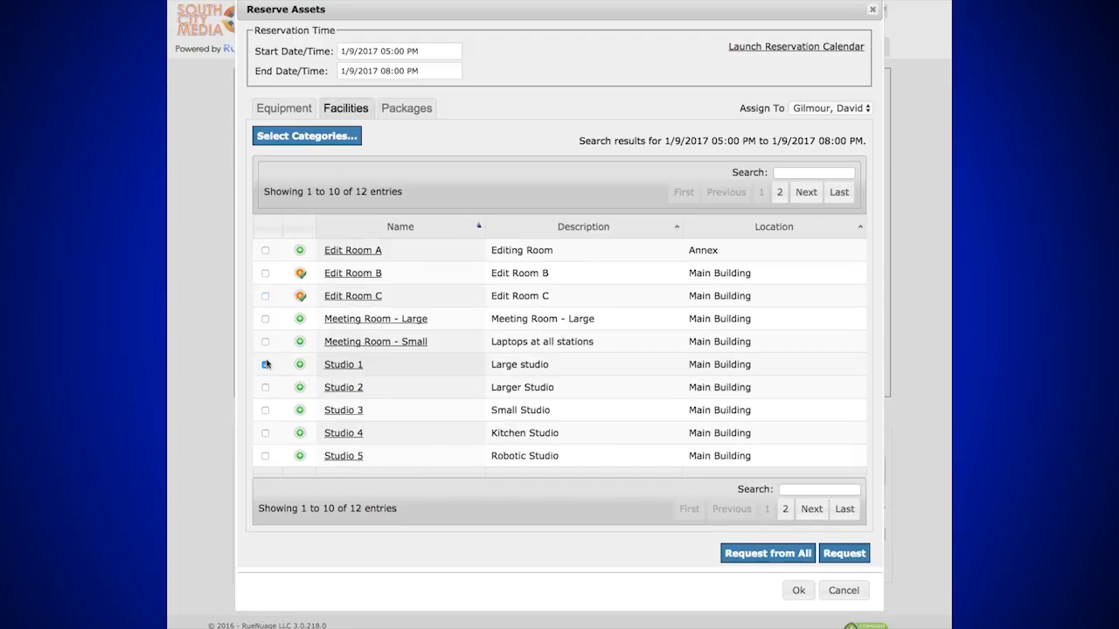
click(266, 364)
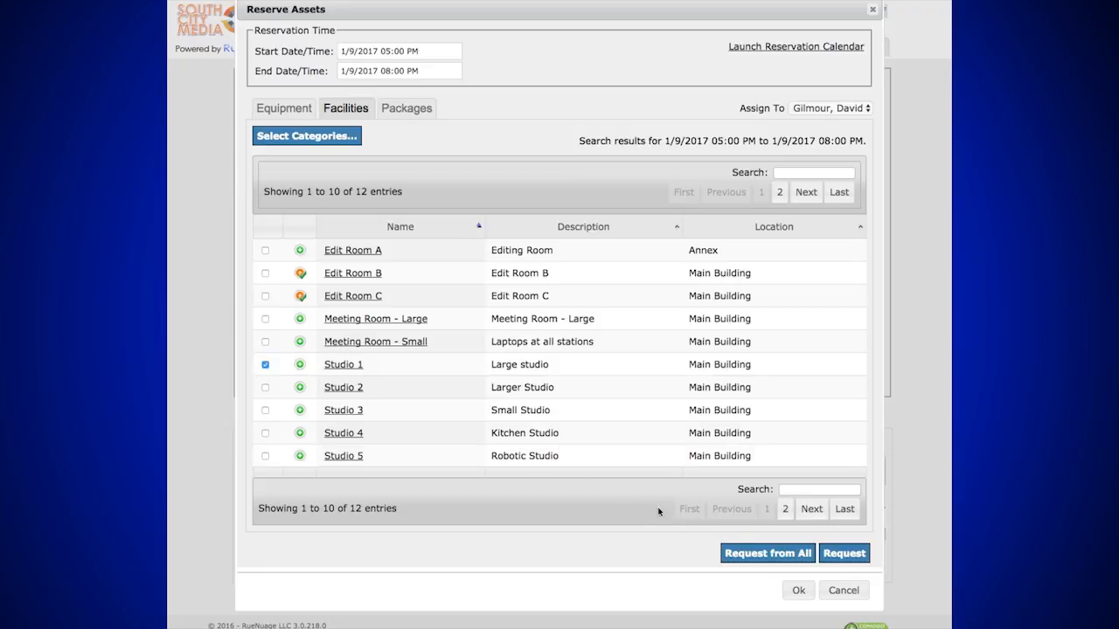
click(778, 557)
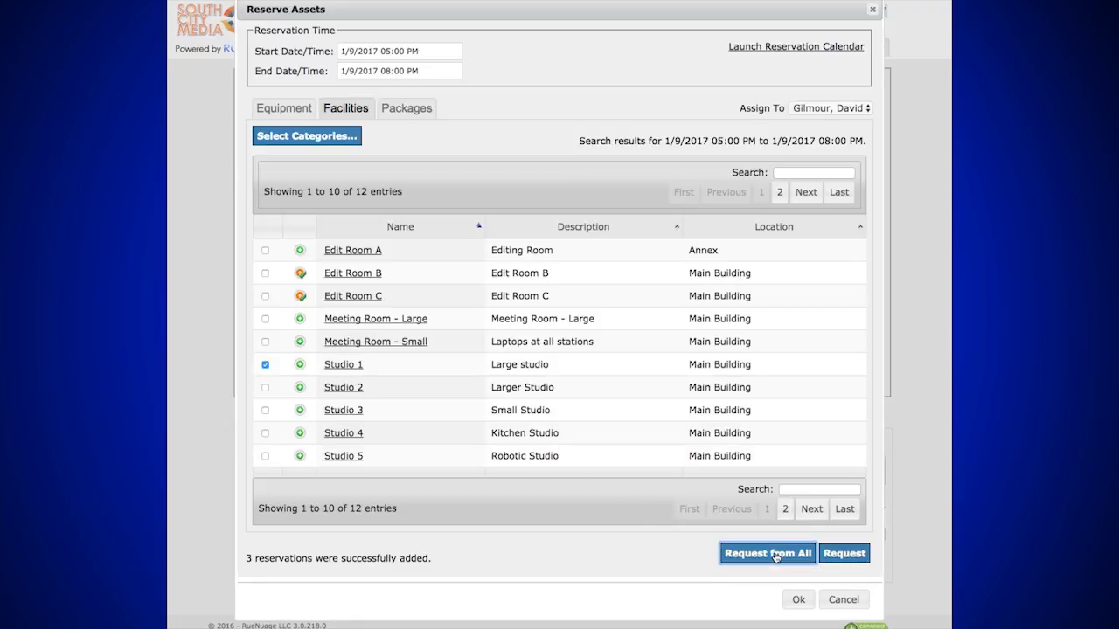
drag(246, 561, 416, 568)
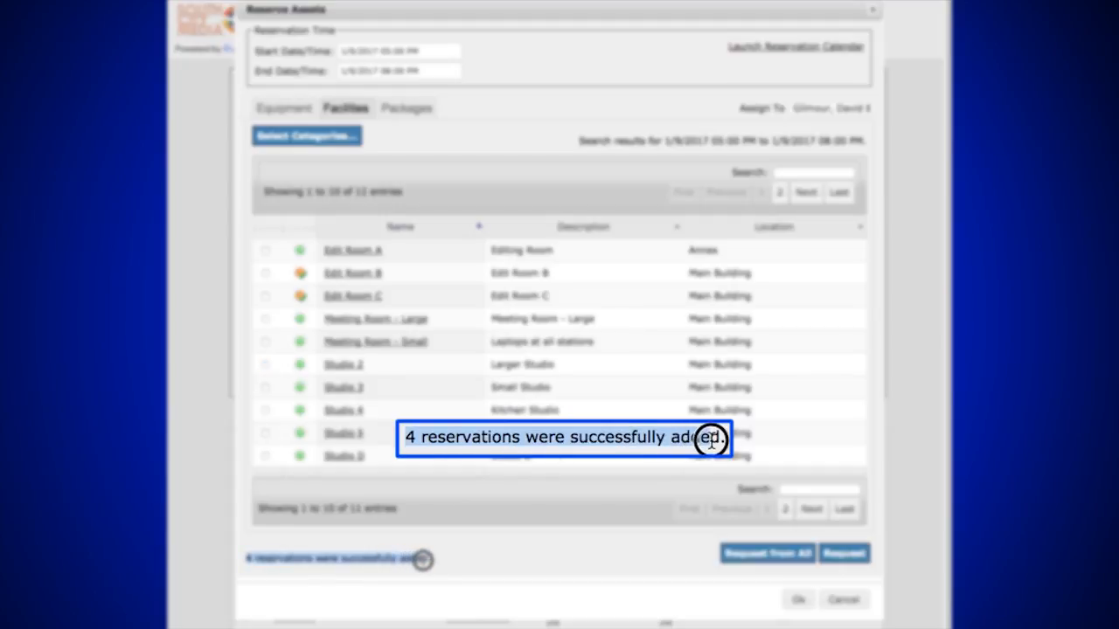
click(795, 600)
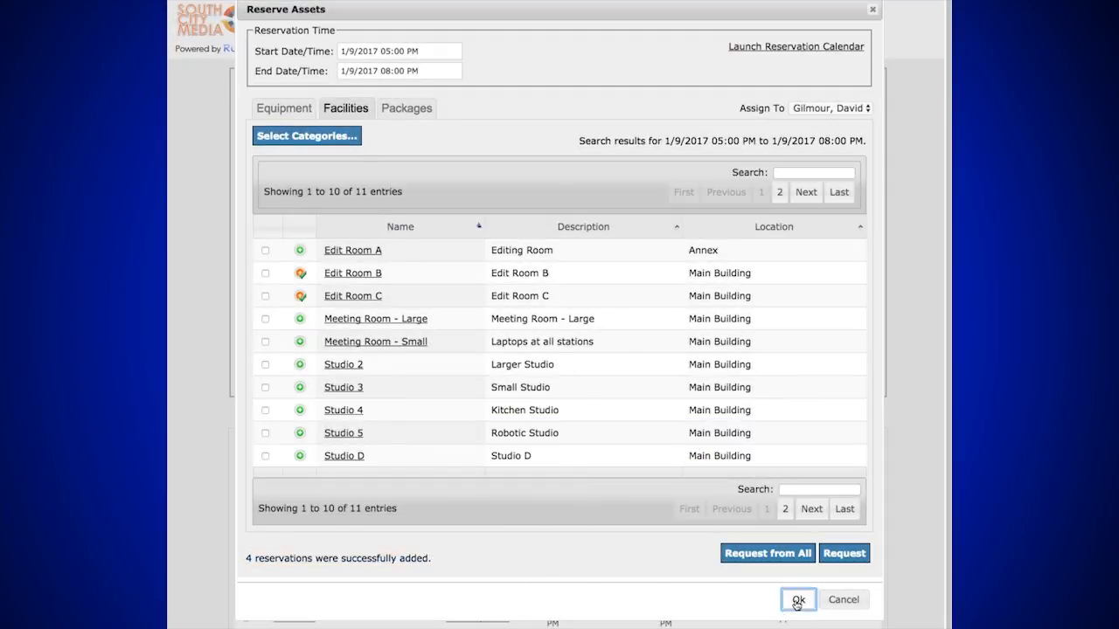
Duplicate the January 9 session and its reservations for 2 sessions at an interval of 2 days
click(313, 420)
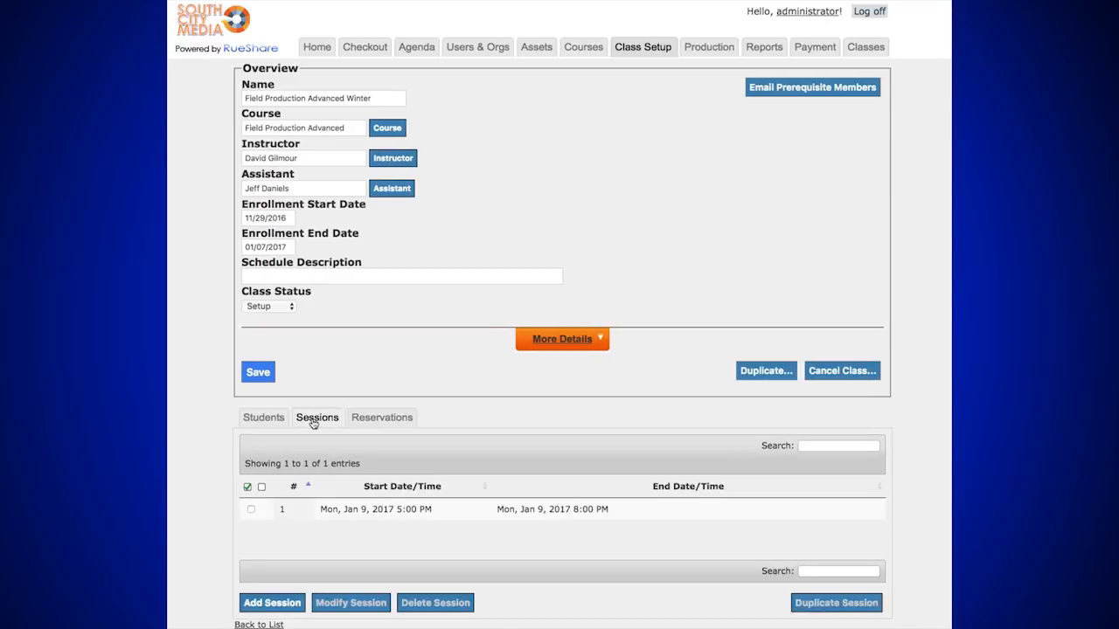
click(251, 509)
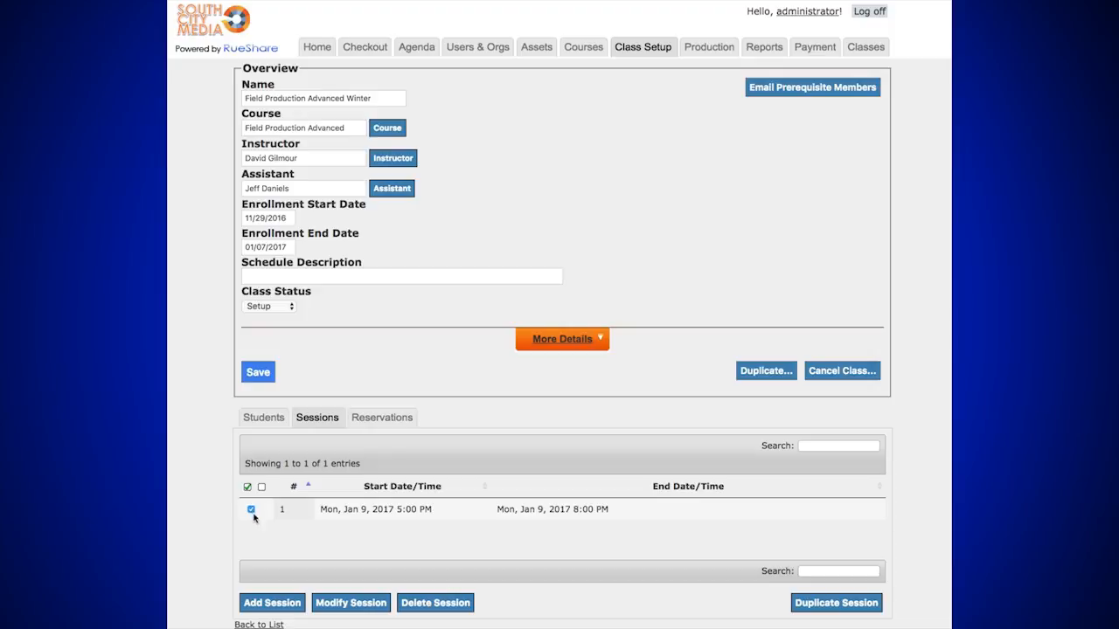
click(844, 608)
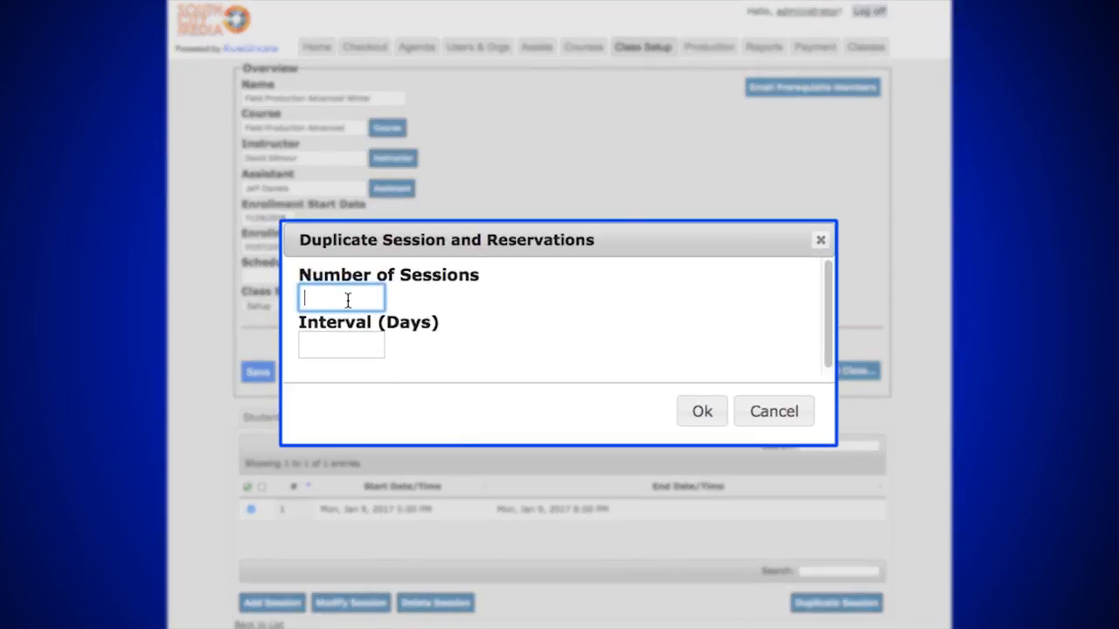
text(2)
click(337, 350)
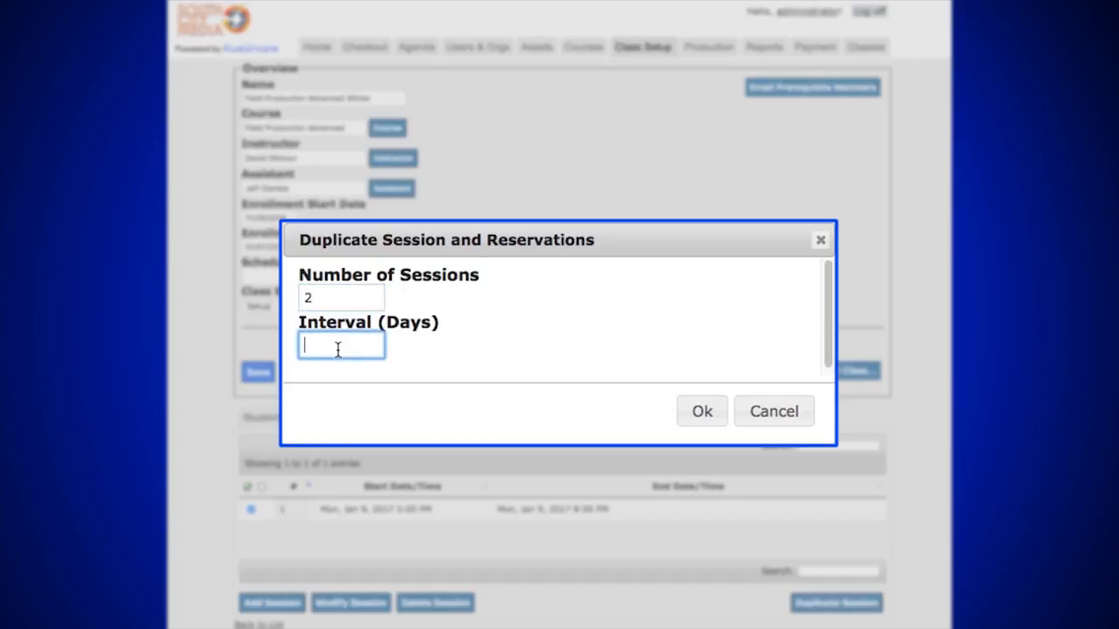
text(2)
click(707, 416)
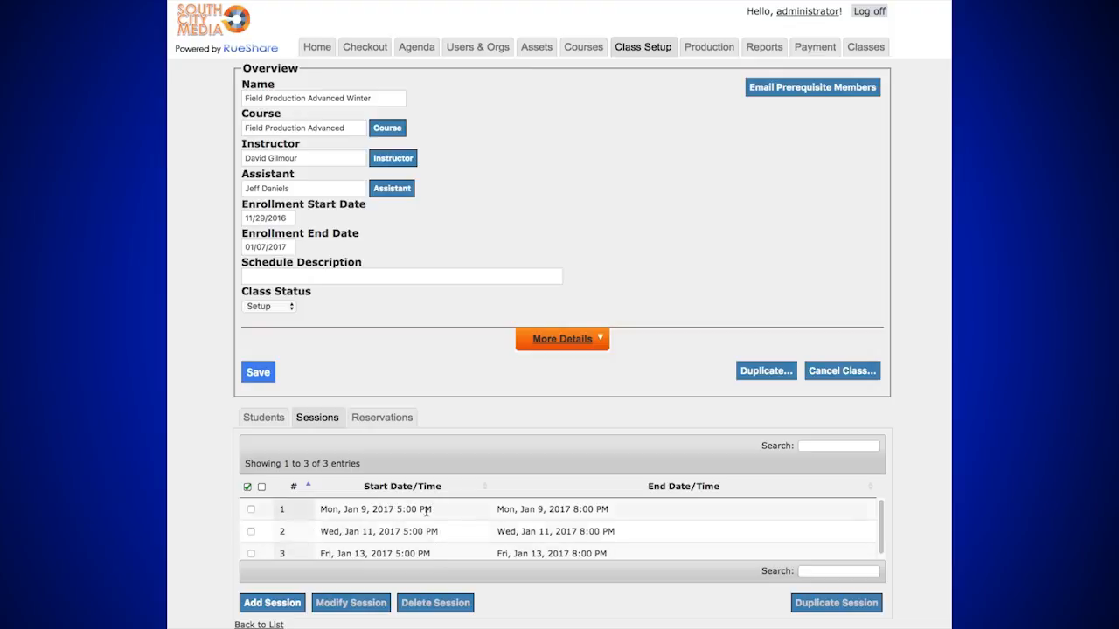
Check the reservations of the duplicated sessions, including Session 3, and return to the session list
click(368, 423)
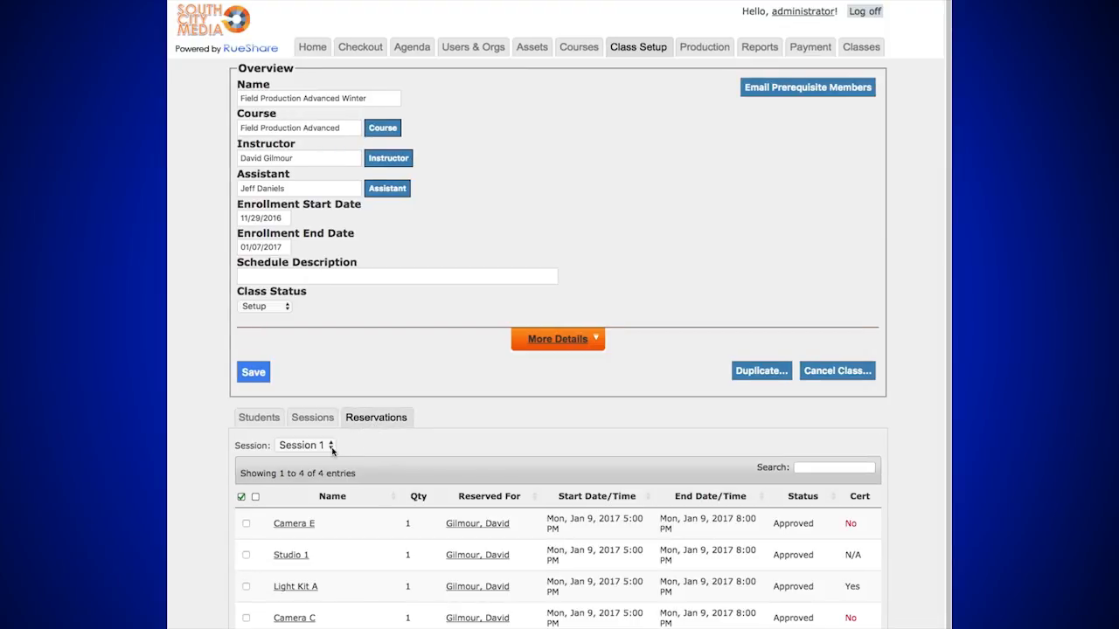
click(325, 447)
click(321, 458)
click(330, 448)
click(329, 460)
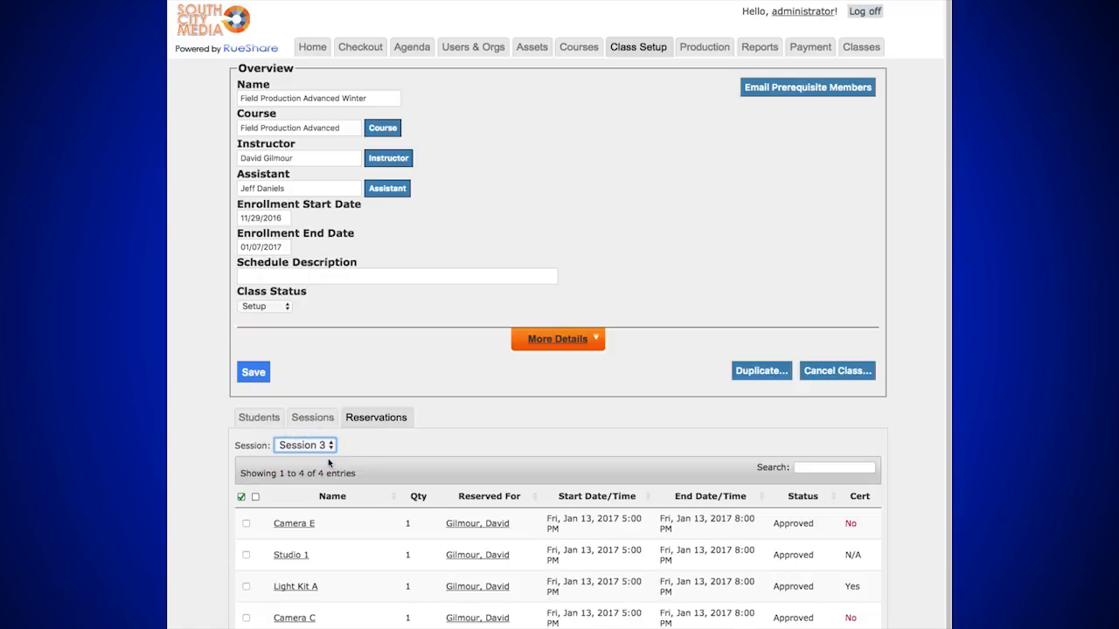
drag(811, 612, 787, 600)
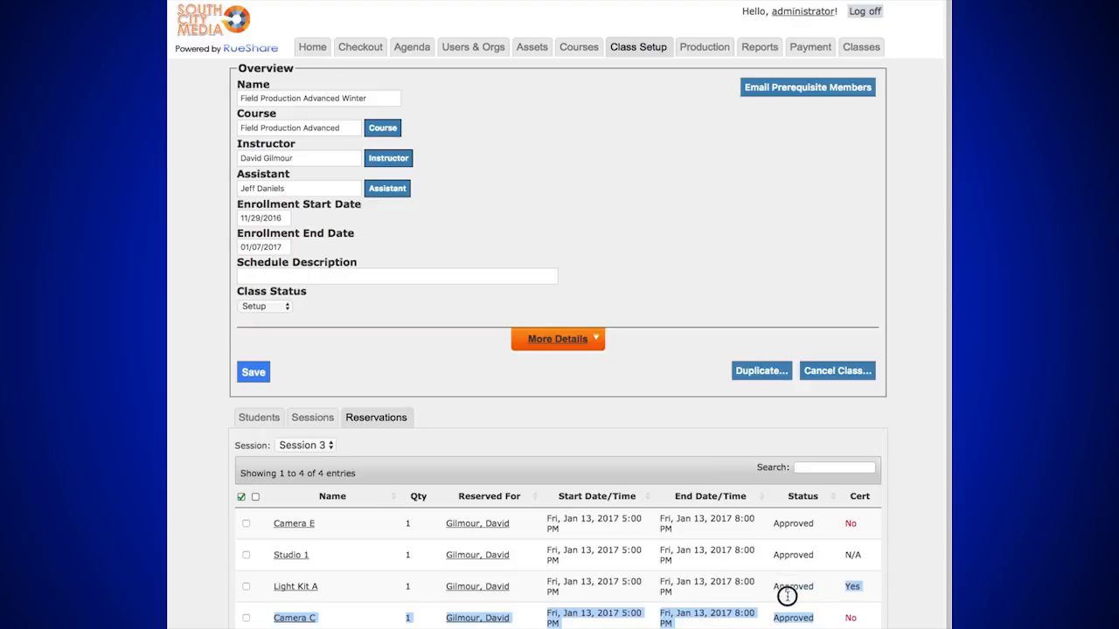
click(332, 446)
click(304, 417)
click(312, 420)
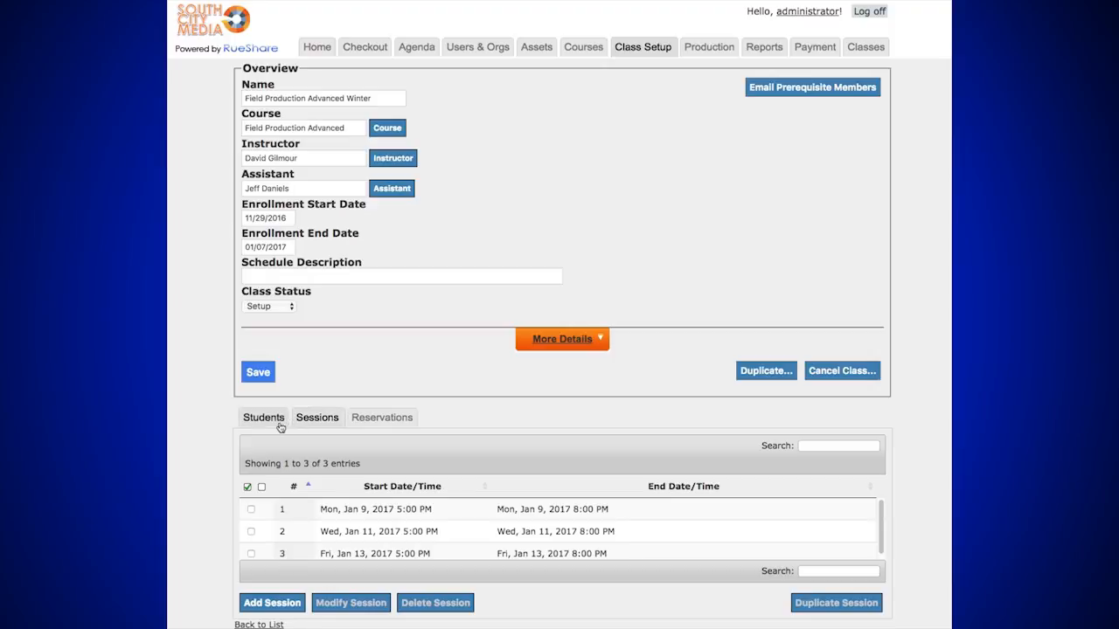
Add the second and tenth members on the first page of the member list to the class as students
click(268, 423)
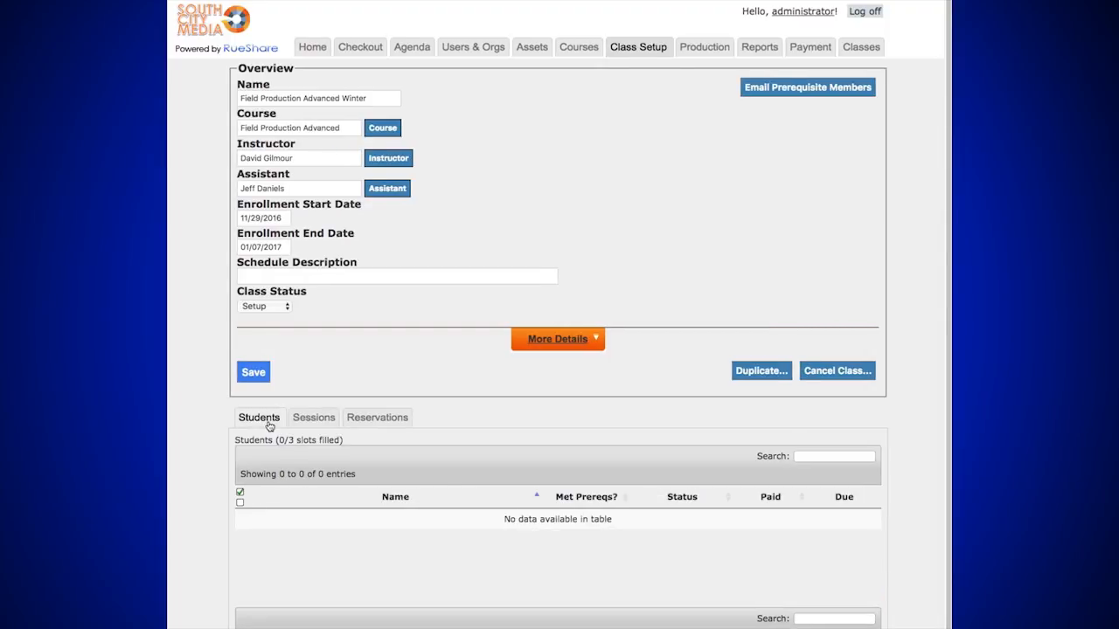
scroll(263, 424, down, 2)
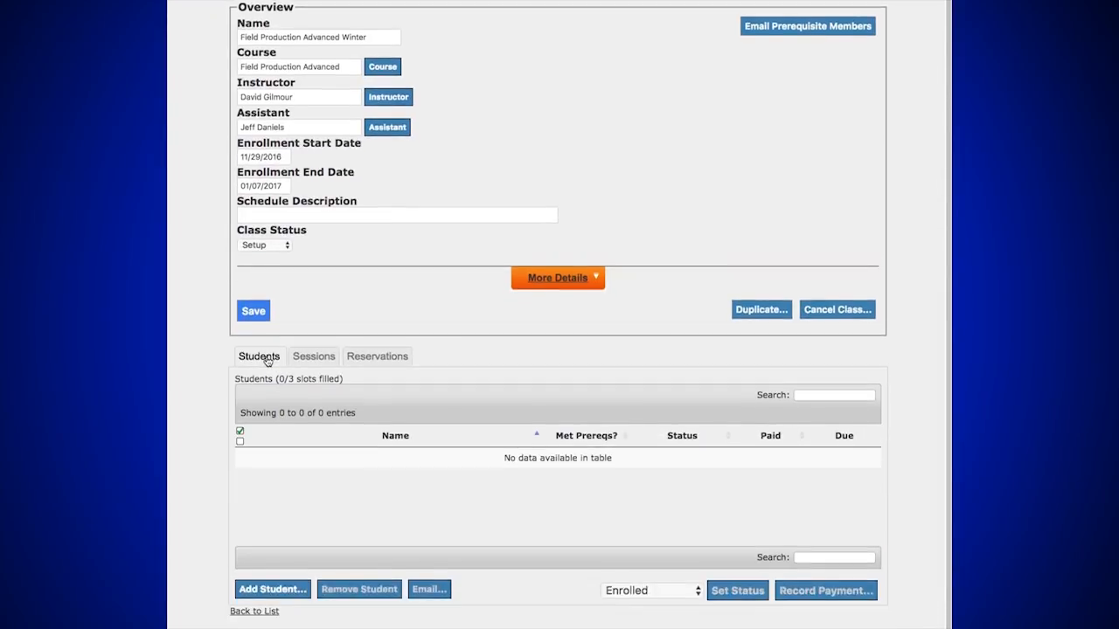
click(272, 590)
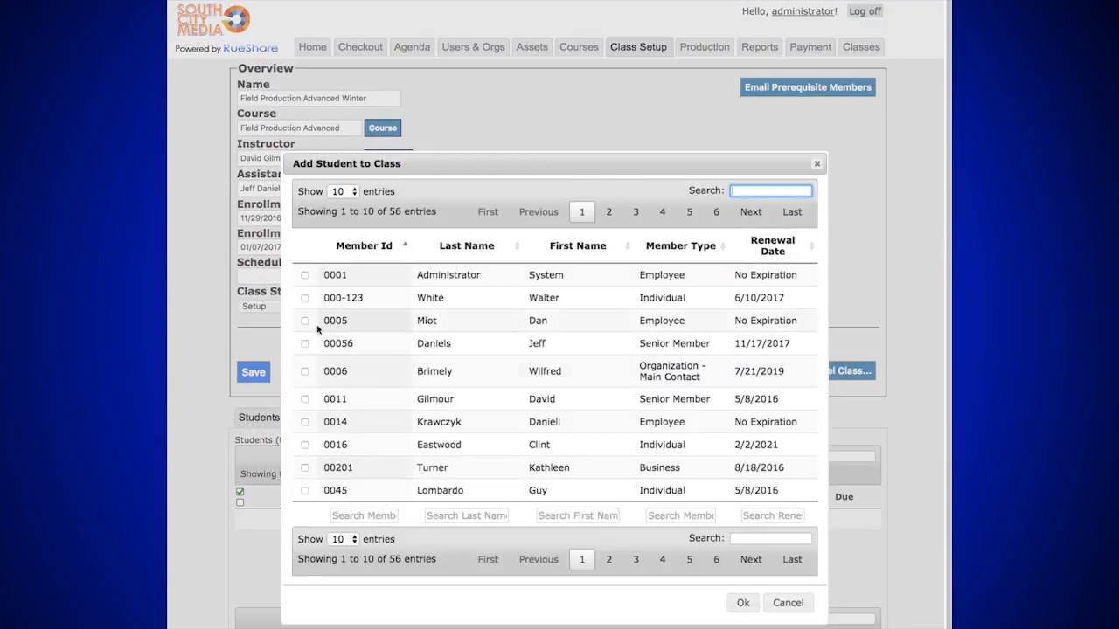
click(305, 299)
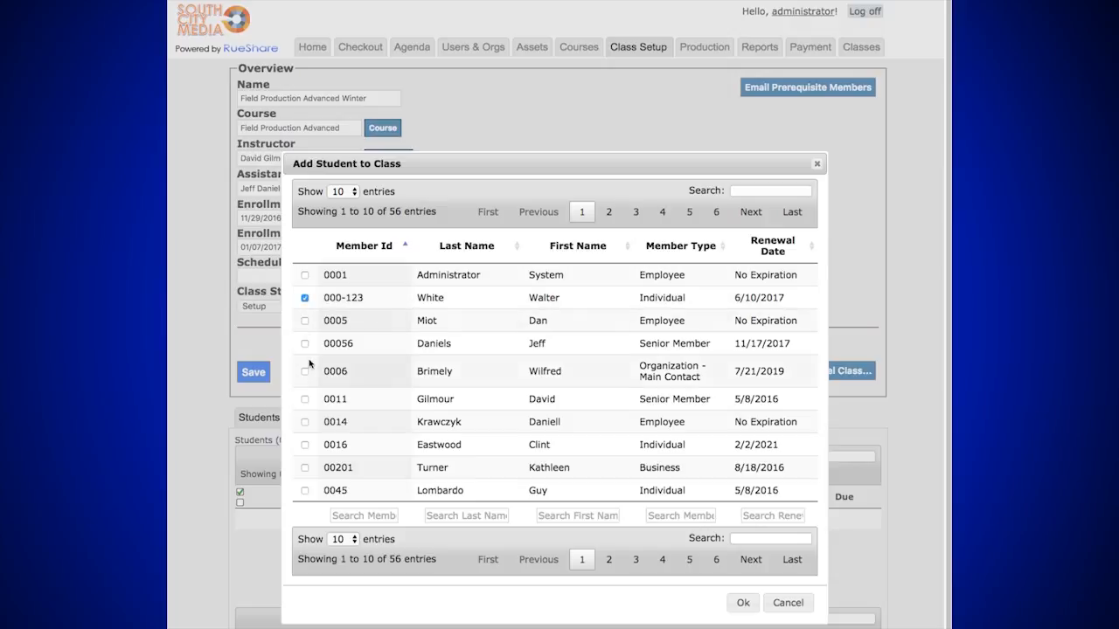
click(305, 490)
click(742, 603)
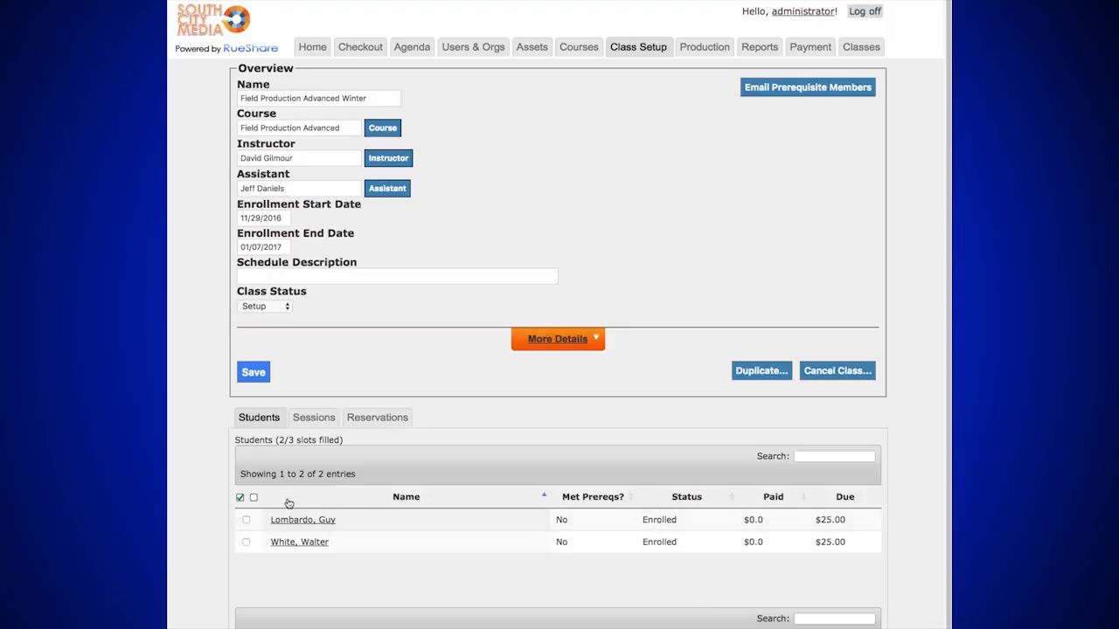
Add the third member on page 2 of the member list as a student and check the filled slots
scroll(284, 600, down, 2)
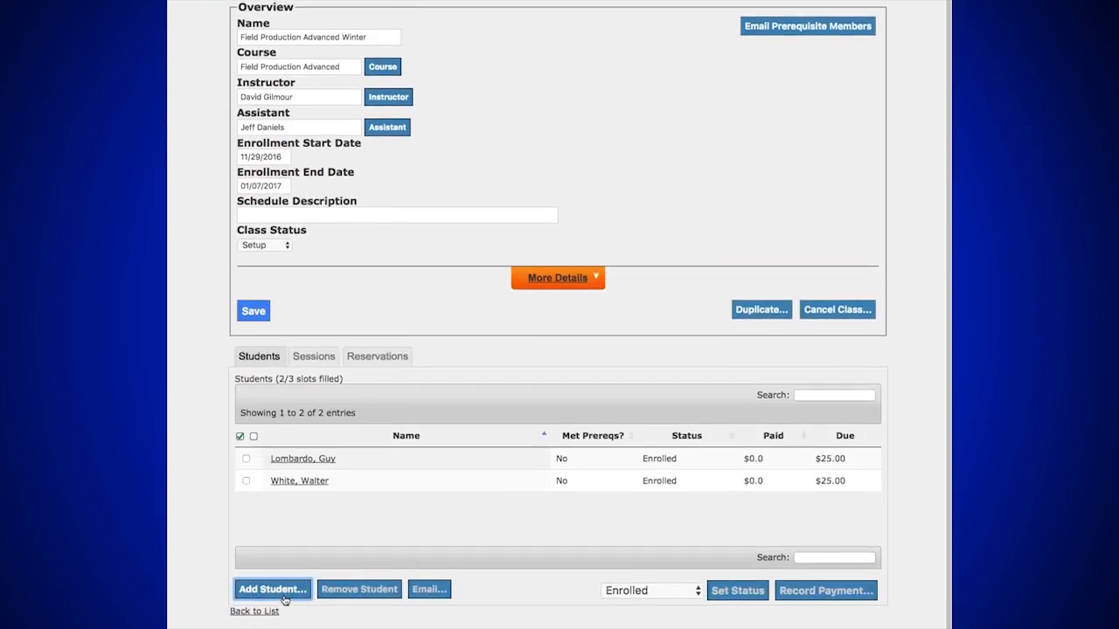
click(283, 598)
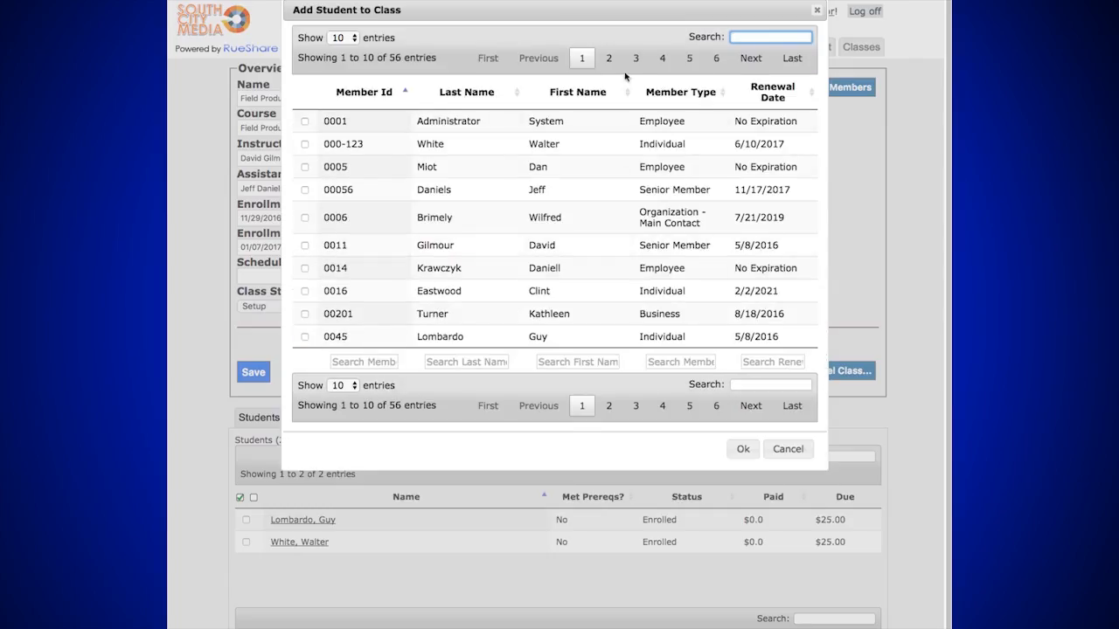
click(608, 58)
click(304, 172)
click(740, 450)
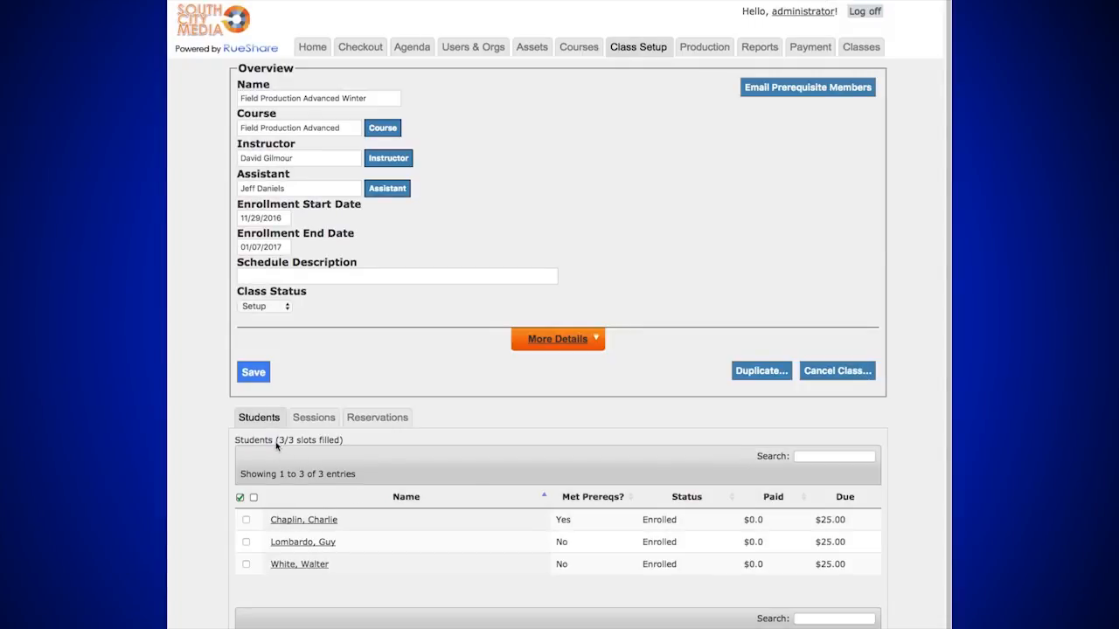
drag(348, 443, 277, 441)
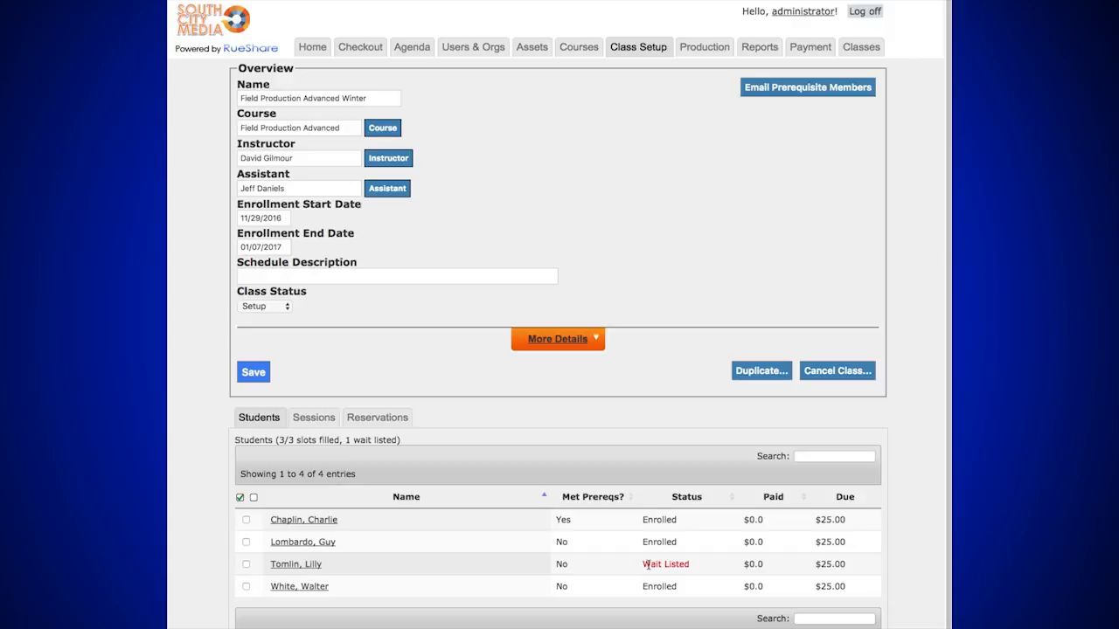
Select all students in the class's student list
scroll(355, 612, down, 3)
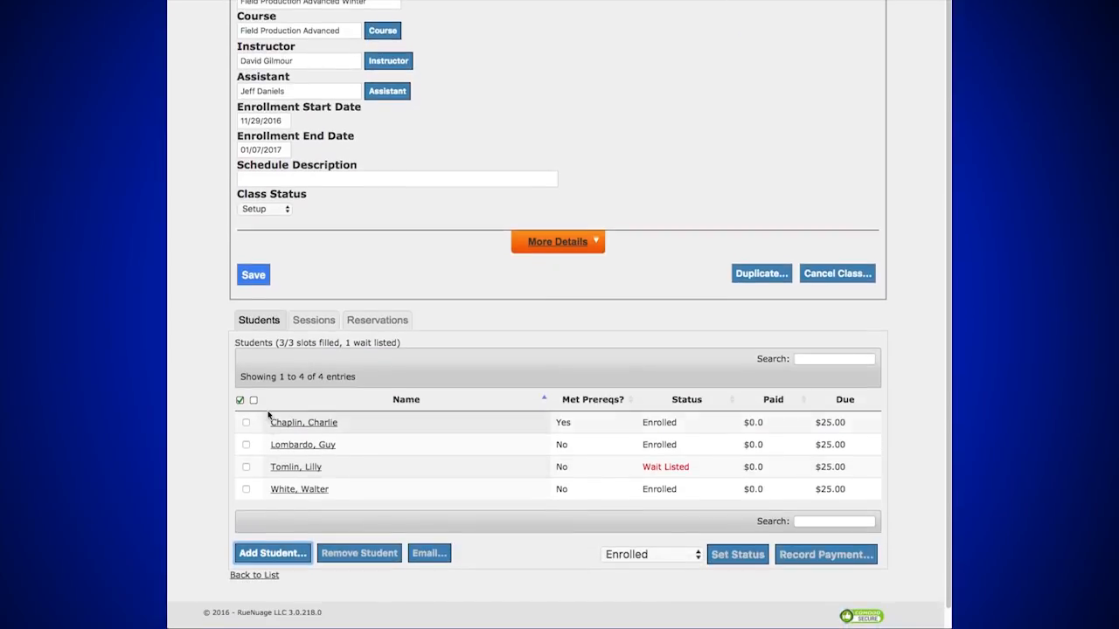
click(241, 401)
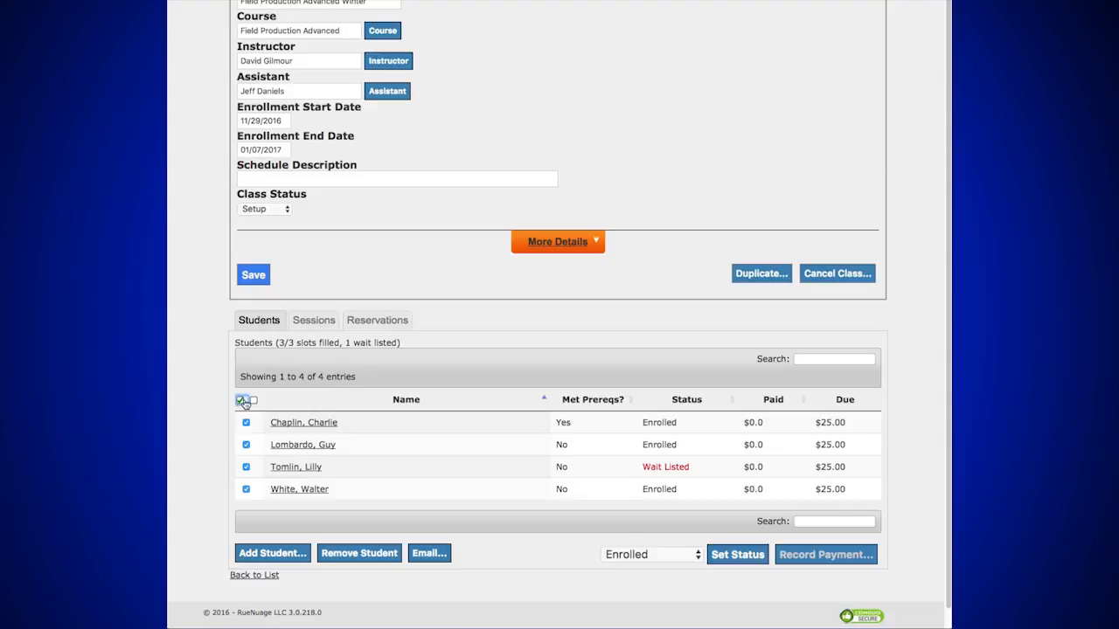
click(240, 400)
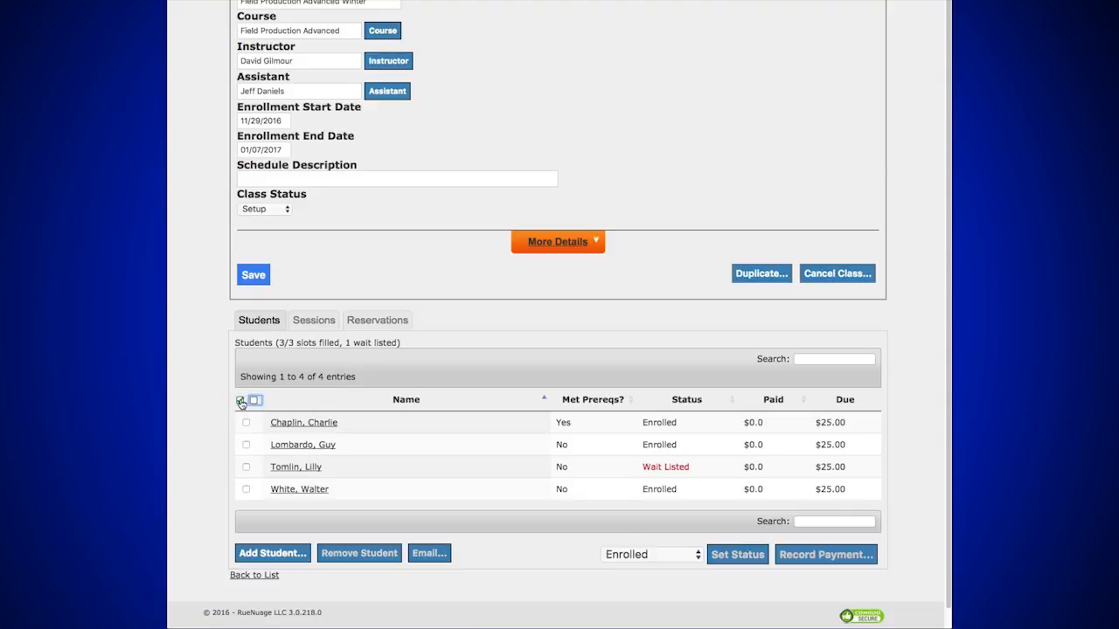
click(242, 401)
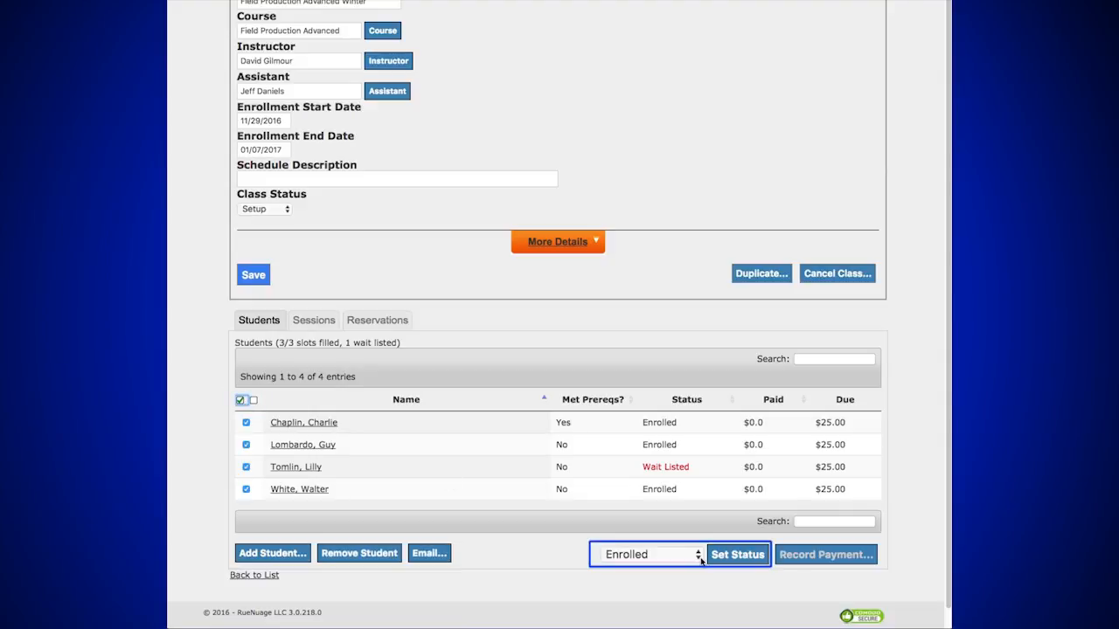
Examine the status options available for the selected students, leaving Enrolled as the chosen status
click(664, 556)
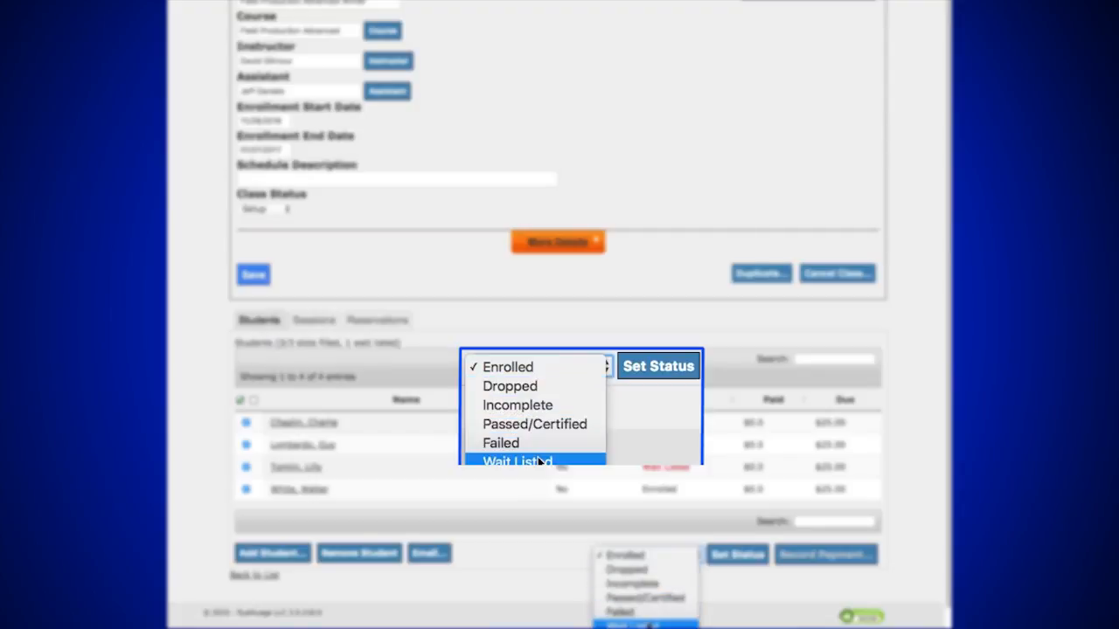
click(651, 628)
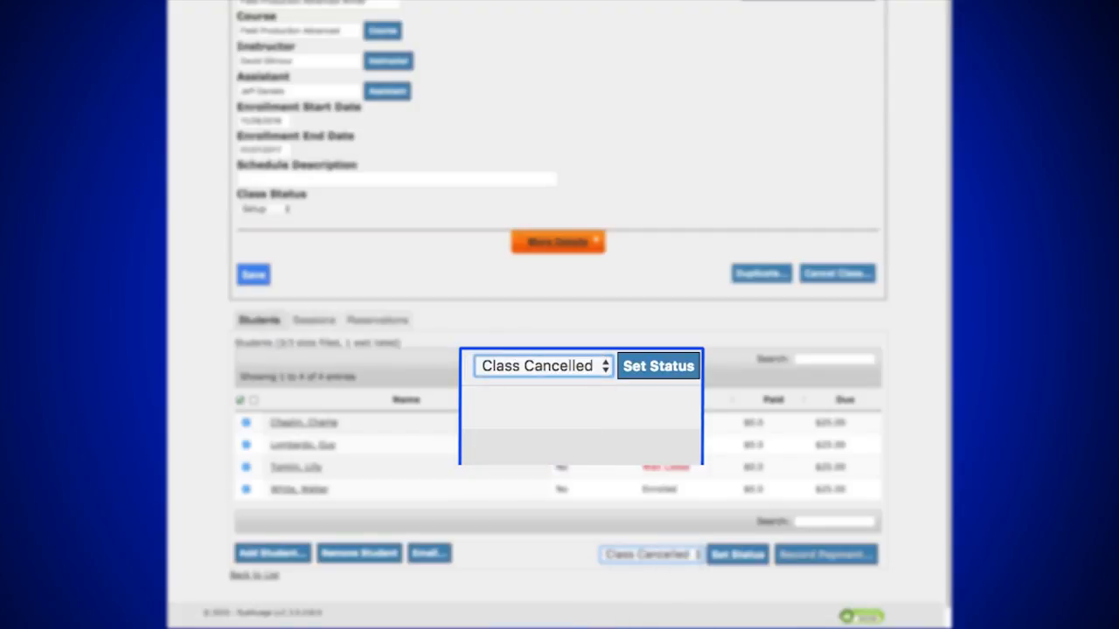
click(689, 564)
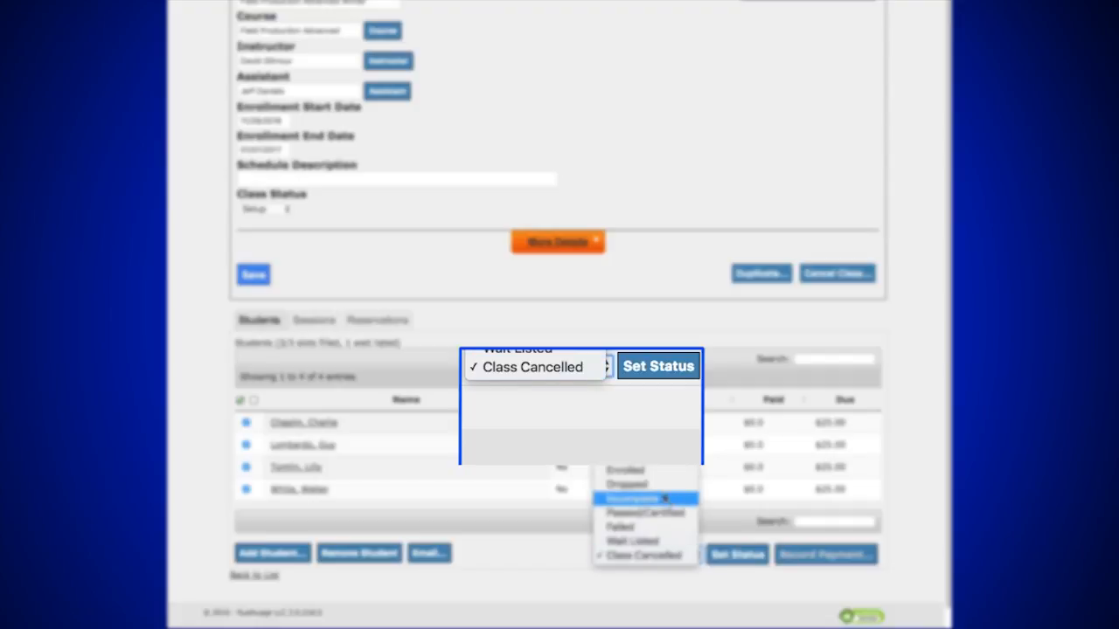
click(687, 472)
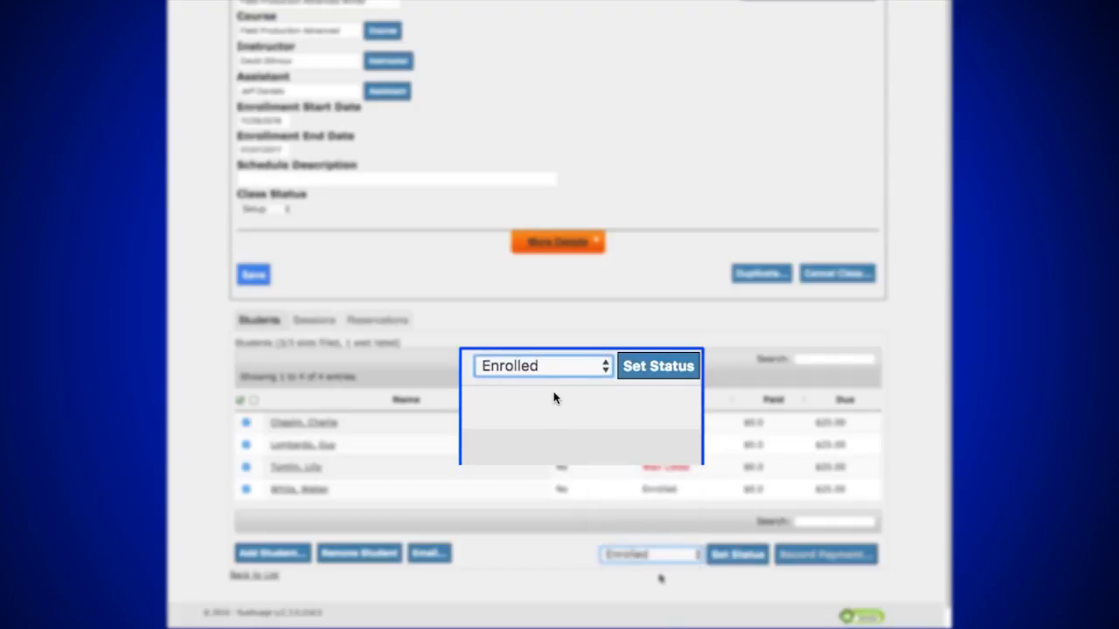
click(731, 560)
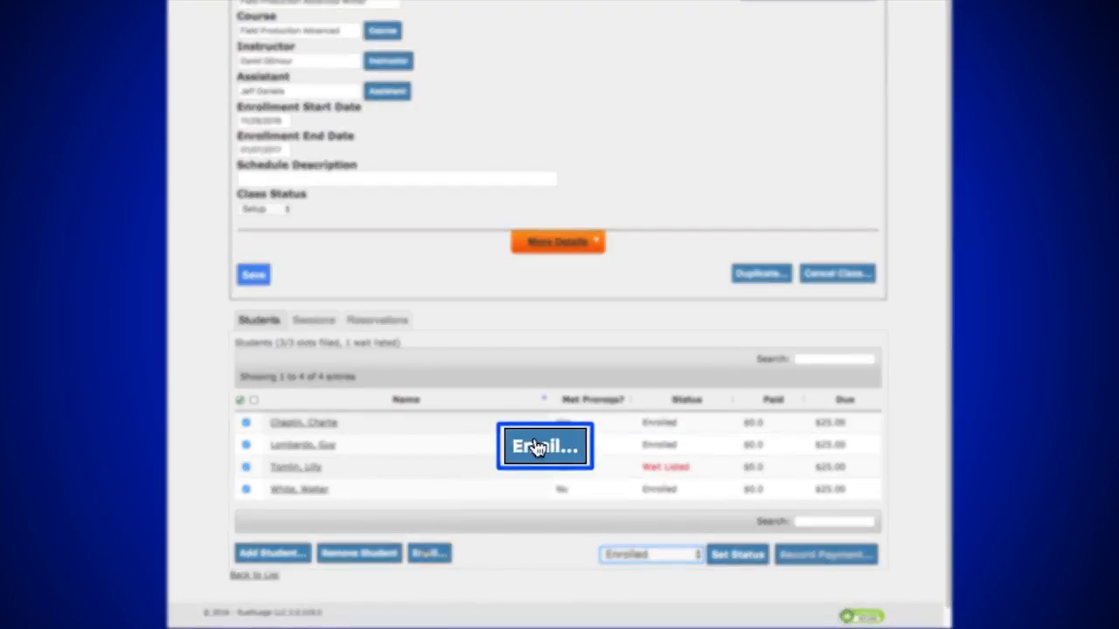
Open the email form for the class's selected students and close it without sending
click(428, 554)
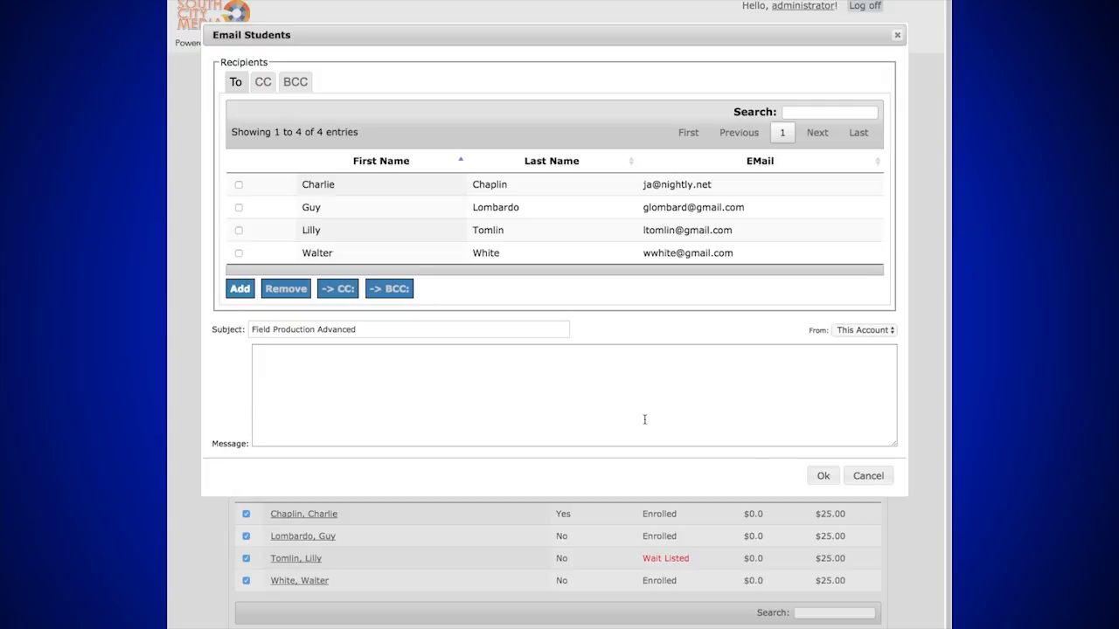
click(868, 477)
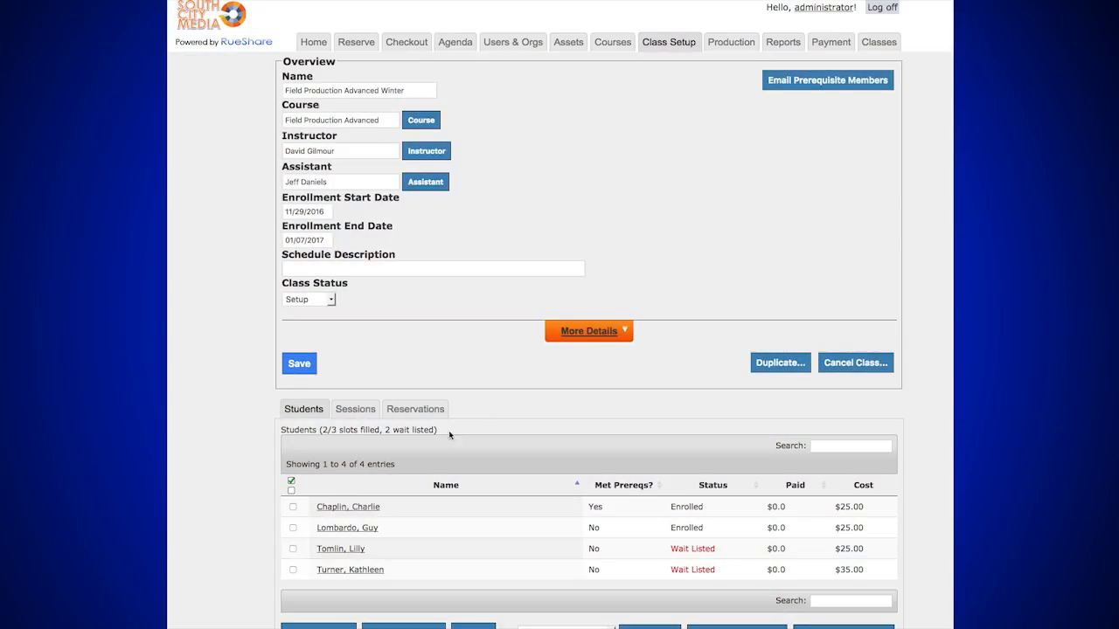
Select the first student in the class's student list and open the payment charge for that student
scroll(449, 430, down, 1)
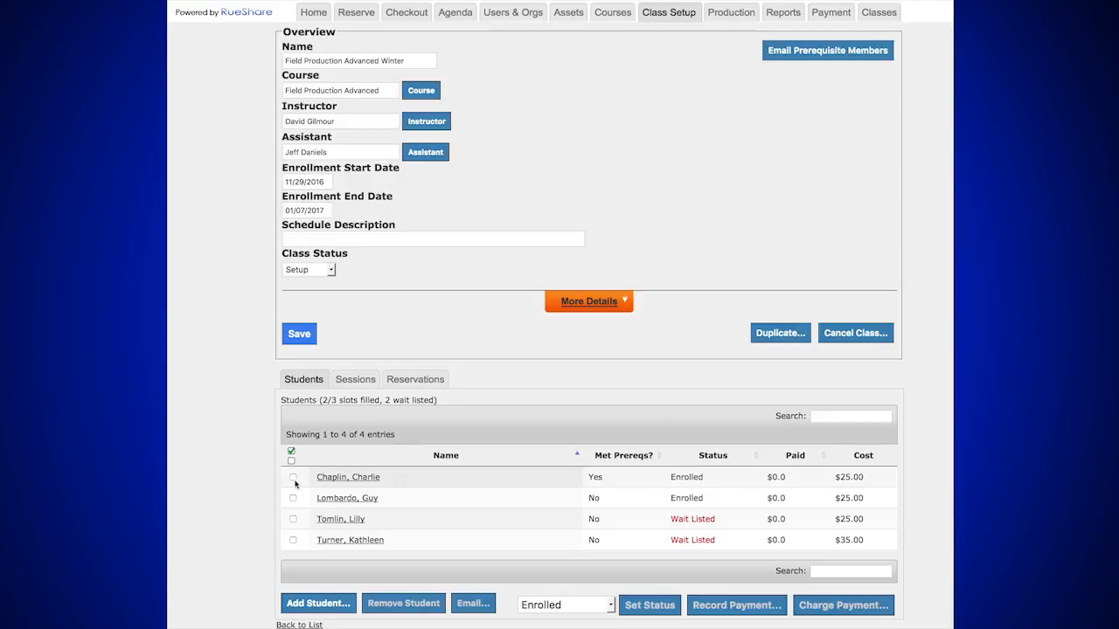
click(293, 478)
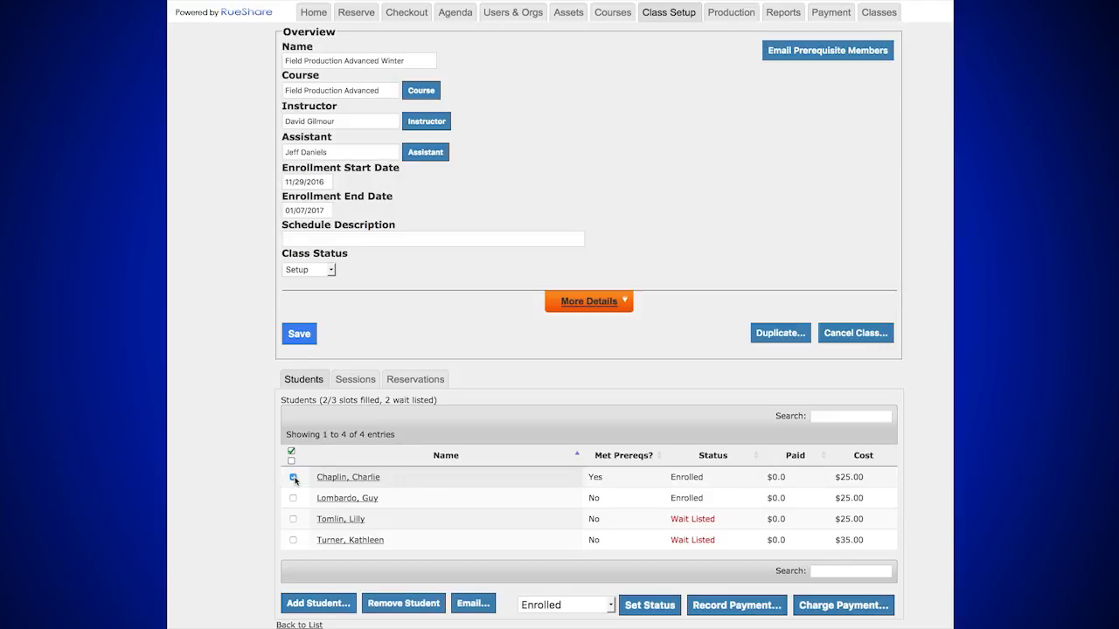
click(833, 609)
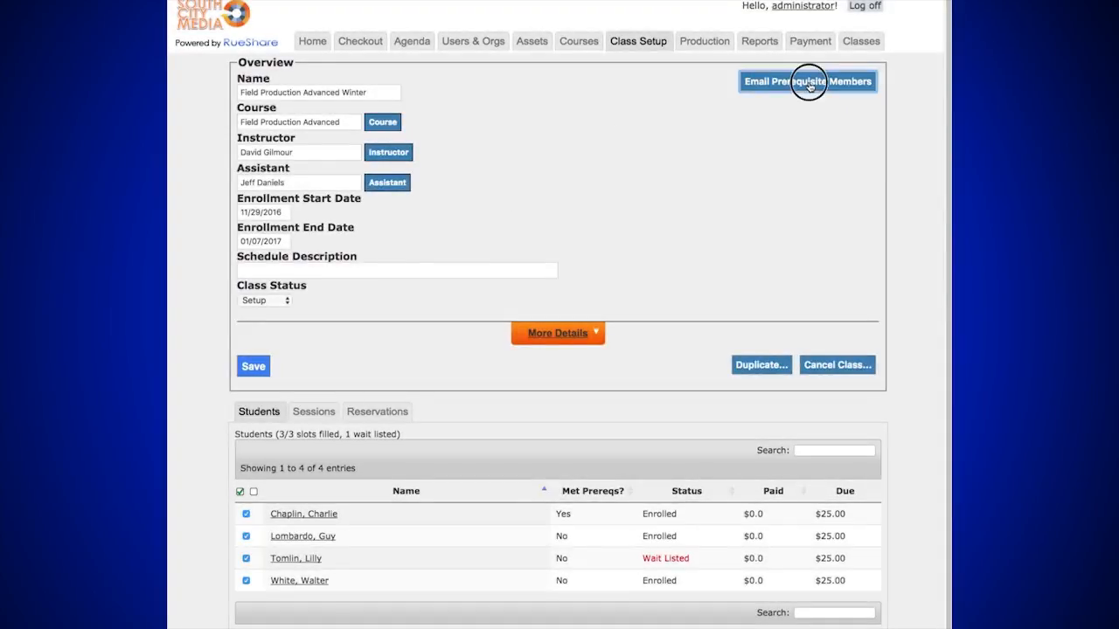
Open the email to the class's prerequisite members
click(809, 83)
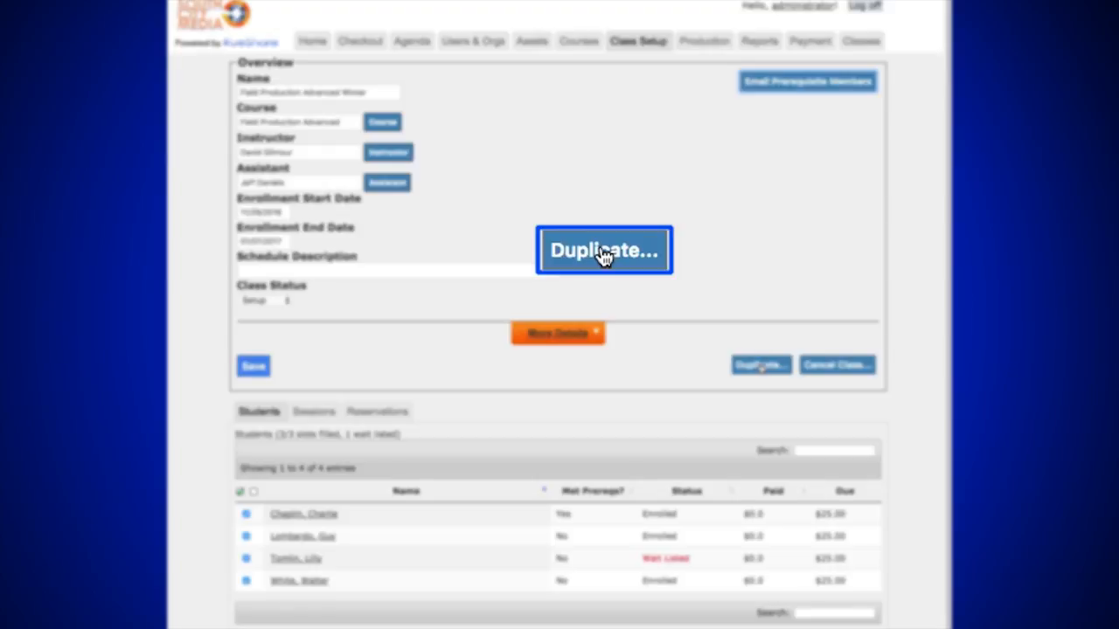
Start duplicating the class with its sessions and reservations, naming the copy Field Production Advanced Spring
click(761, 365)
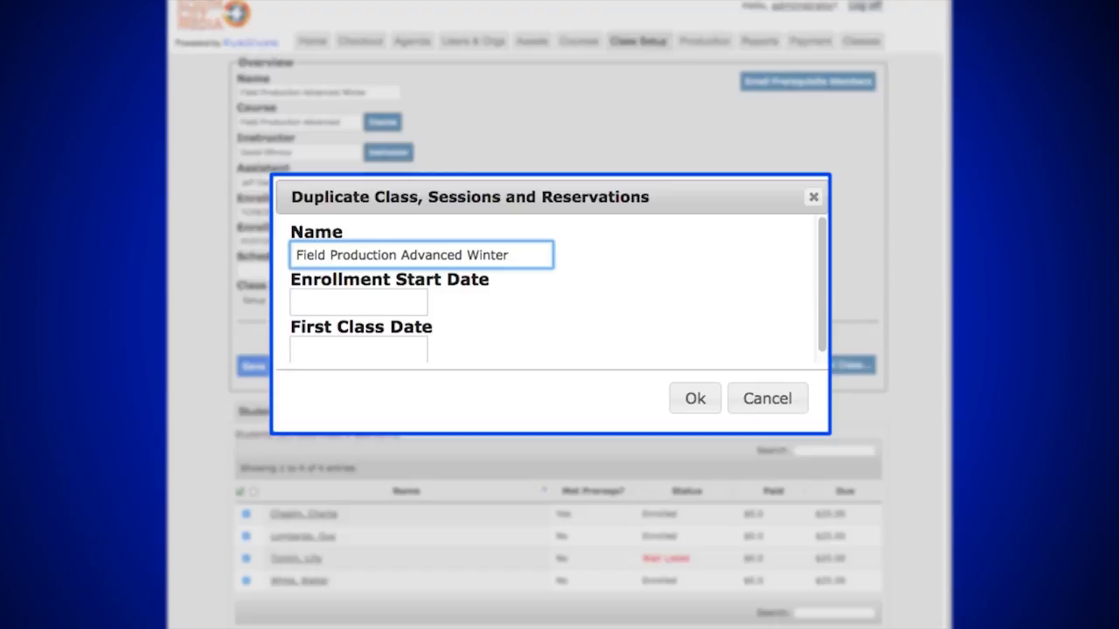
drag(517, 255, 470, 254)
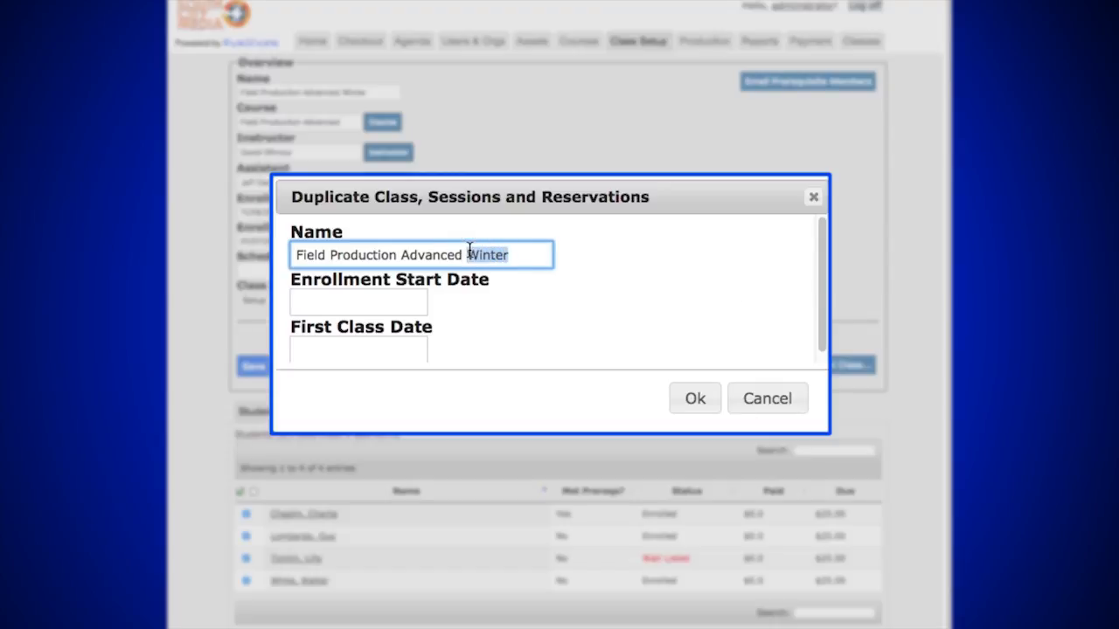
text(Spring)
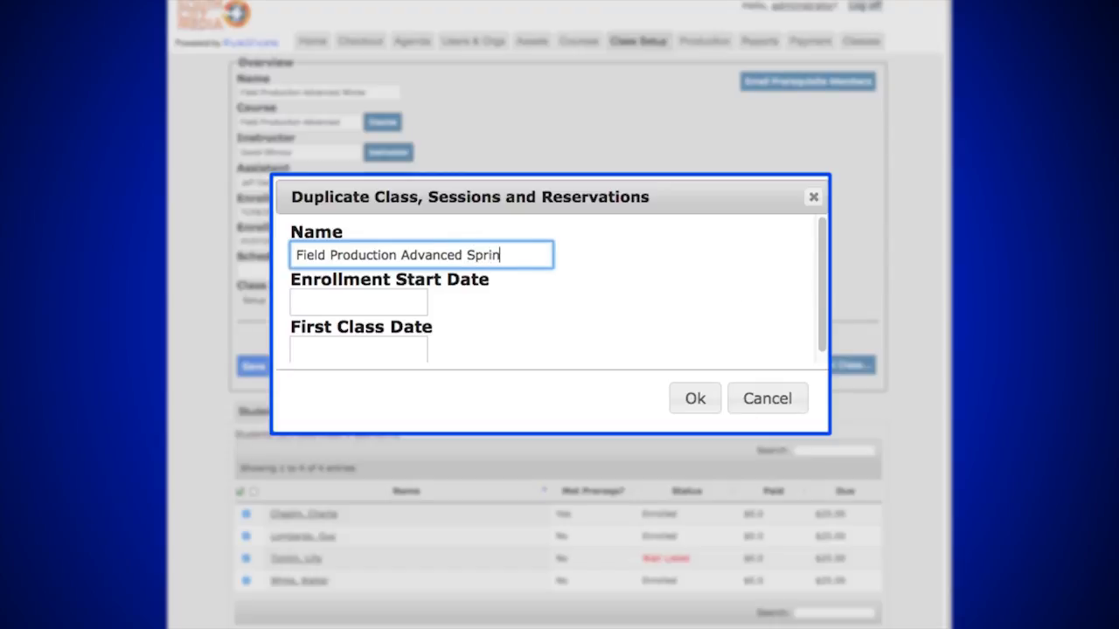
Set the duplicate class's enrollment start date to 03/01/2017
click(302, 302)
click(484, 341)
click(411, 354)
click(405, 343)
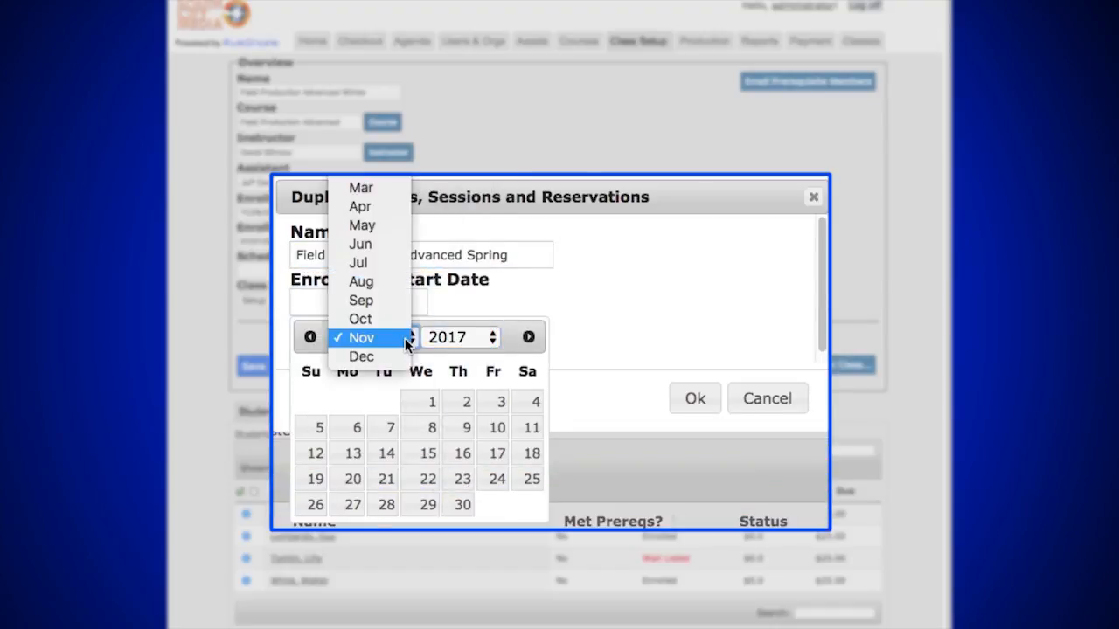
click(360, 188)
click(427, 405)
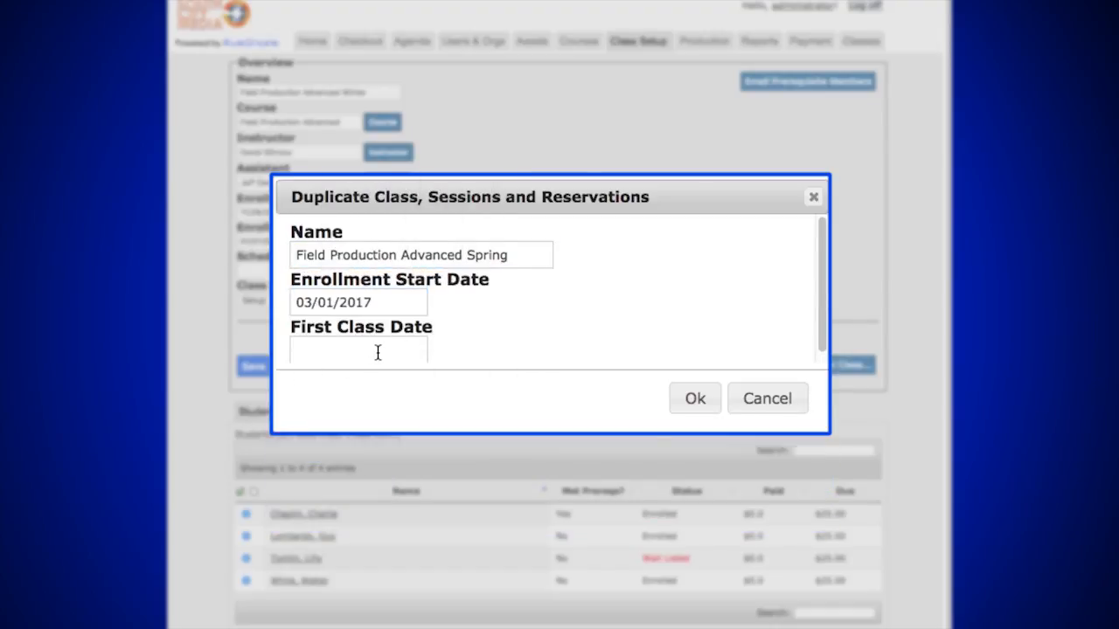
Set the duplicate's first class date to 04/18/2017 and create the duplicate class
click(378, 352)
click(400, 388)
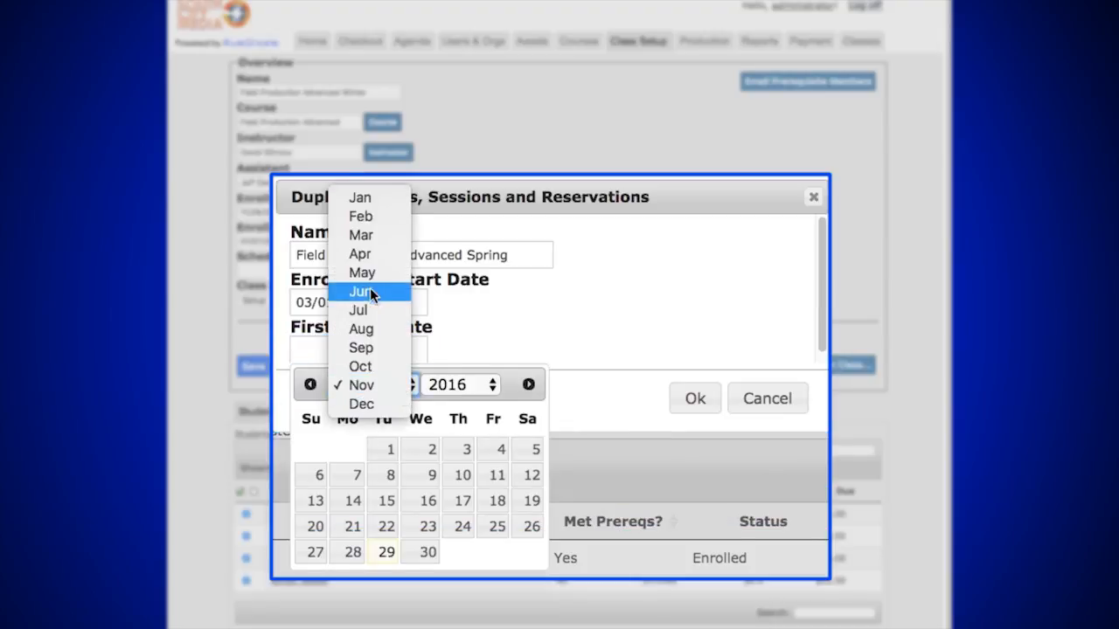
click(368, 255)
click(354, 527)
click(463, 385)
click(472, 399)
click(386, 525)
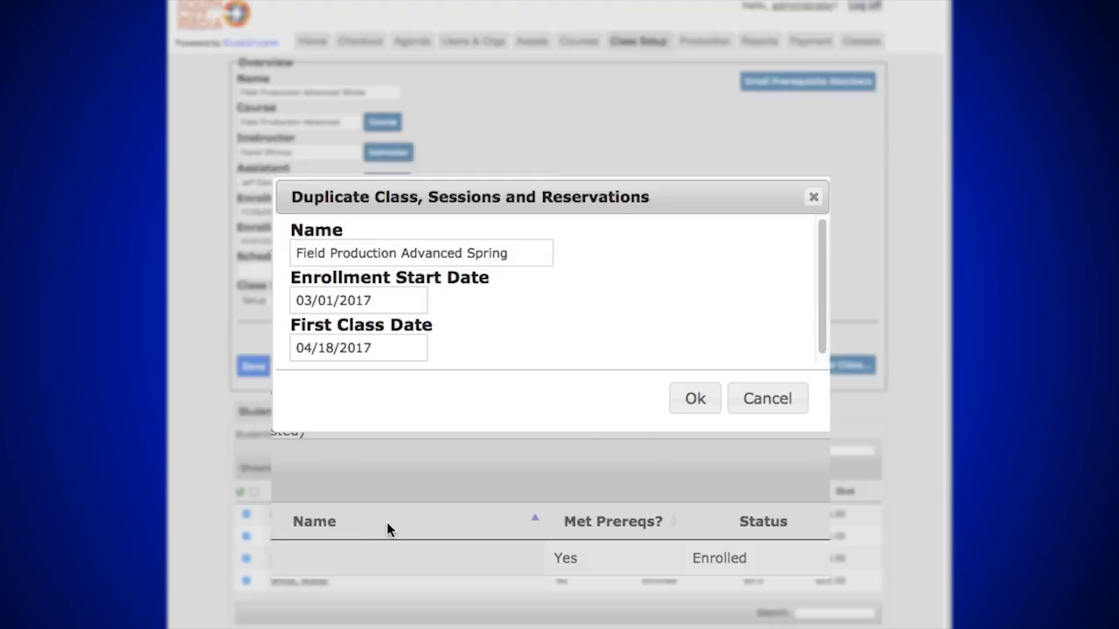
click(695, 400)
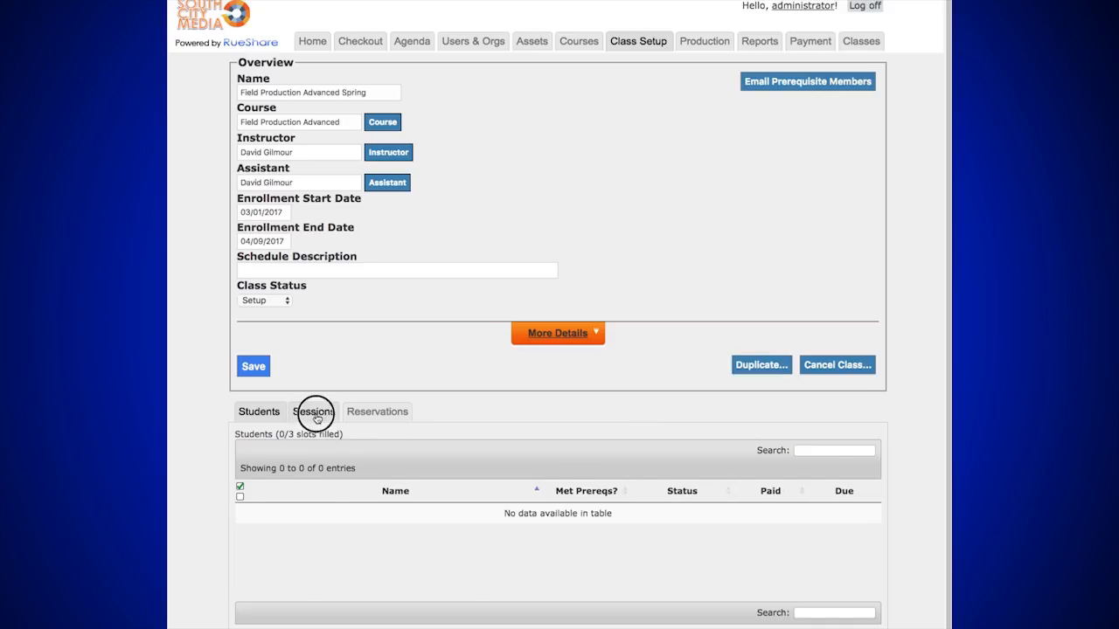
Review the duplicated class's session dates and the equipment and studio reservations for its sessions
click(316, 412)
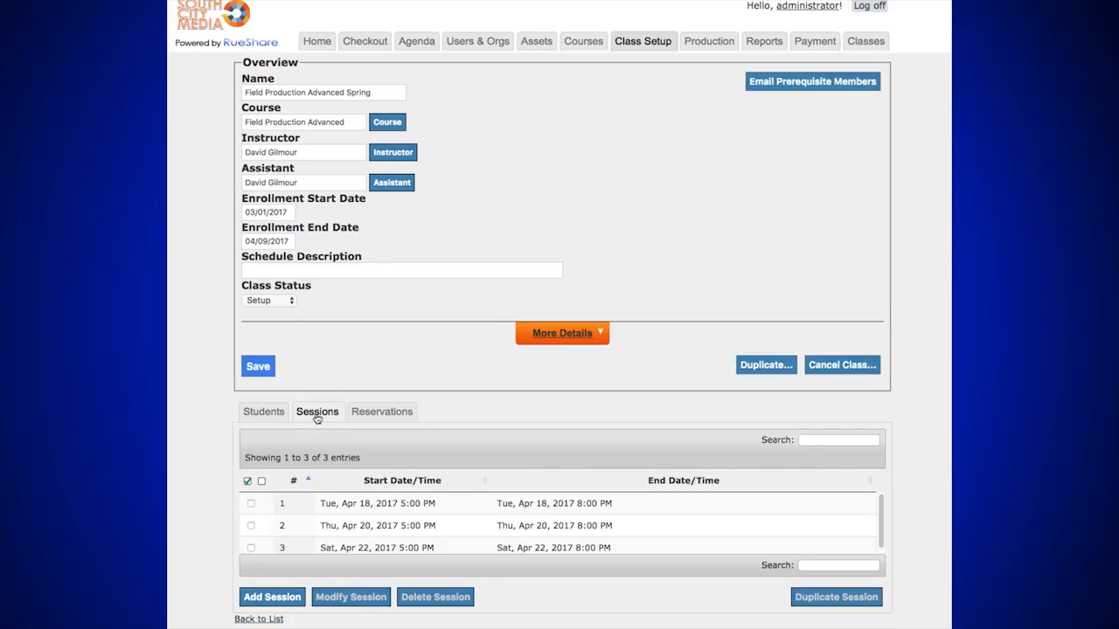
click(374, 415)
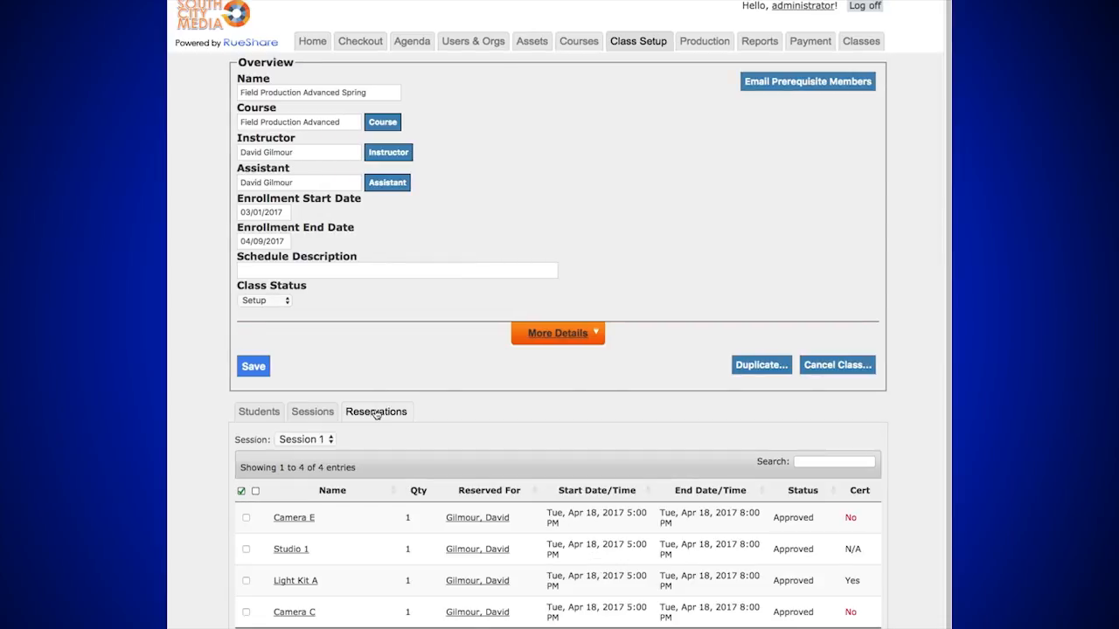
click(325, 440)
click(323, 452)
click(324, 440)
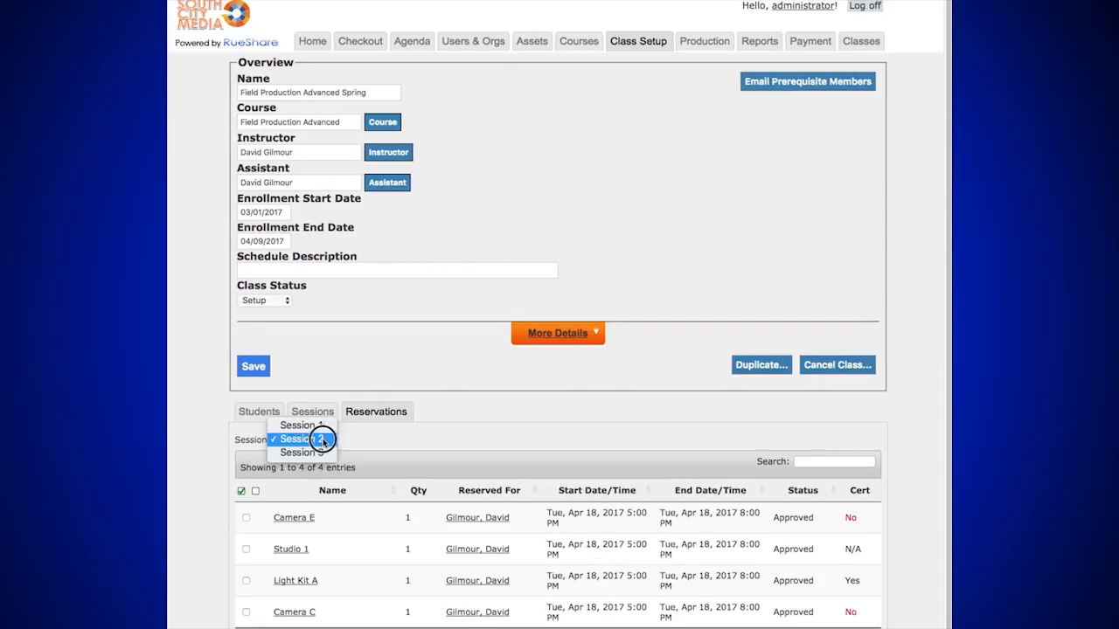
click(320, 452)
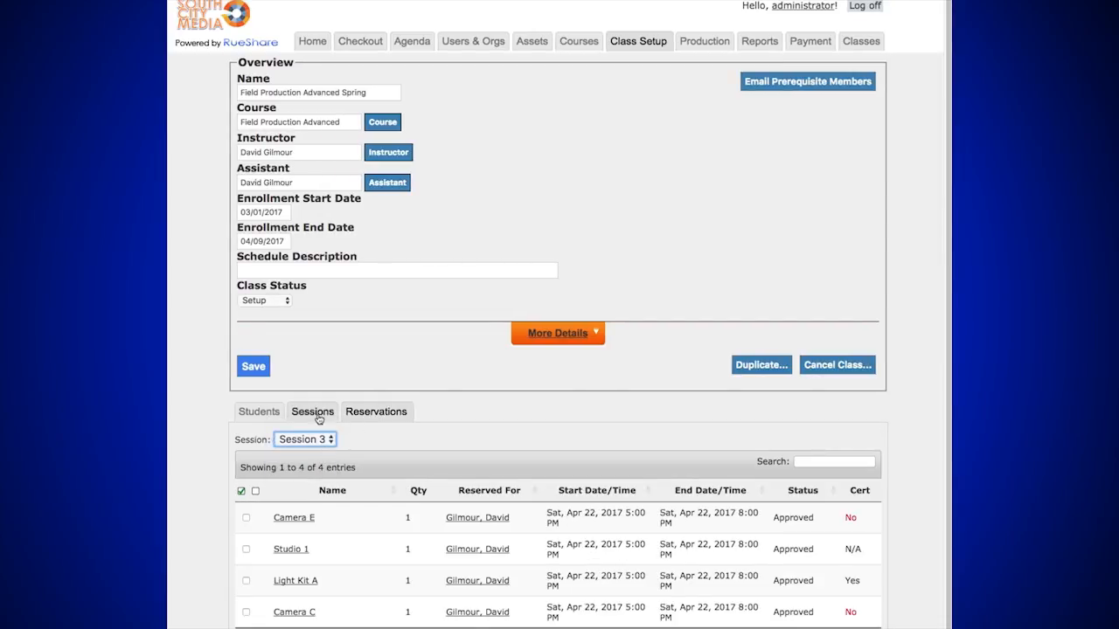
click(315, 414)
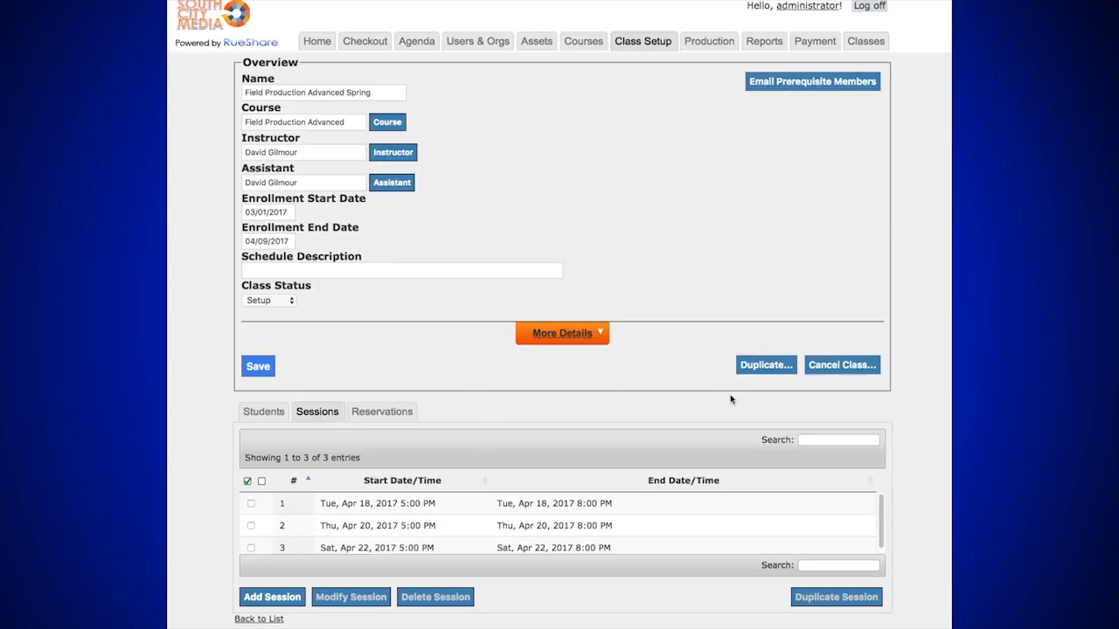
Open the cancellation email for the Field Production Advanced Spring class and examine its message text
click(846, 367)
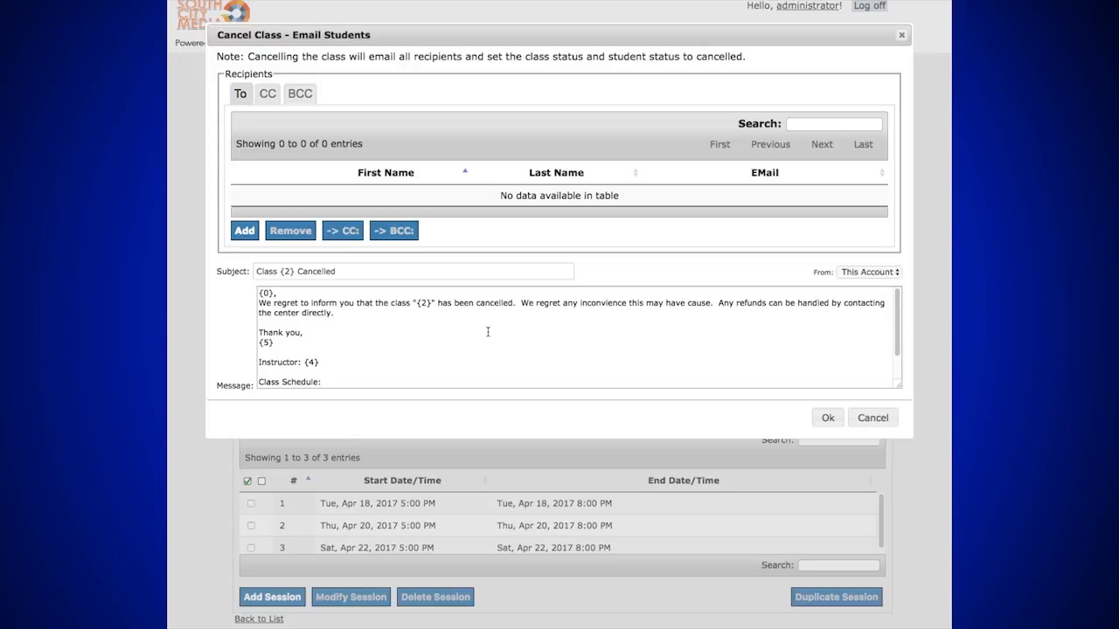
drag(339, 317, 277, 314)
click(465, 332)
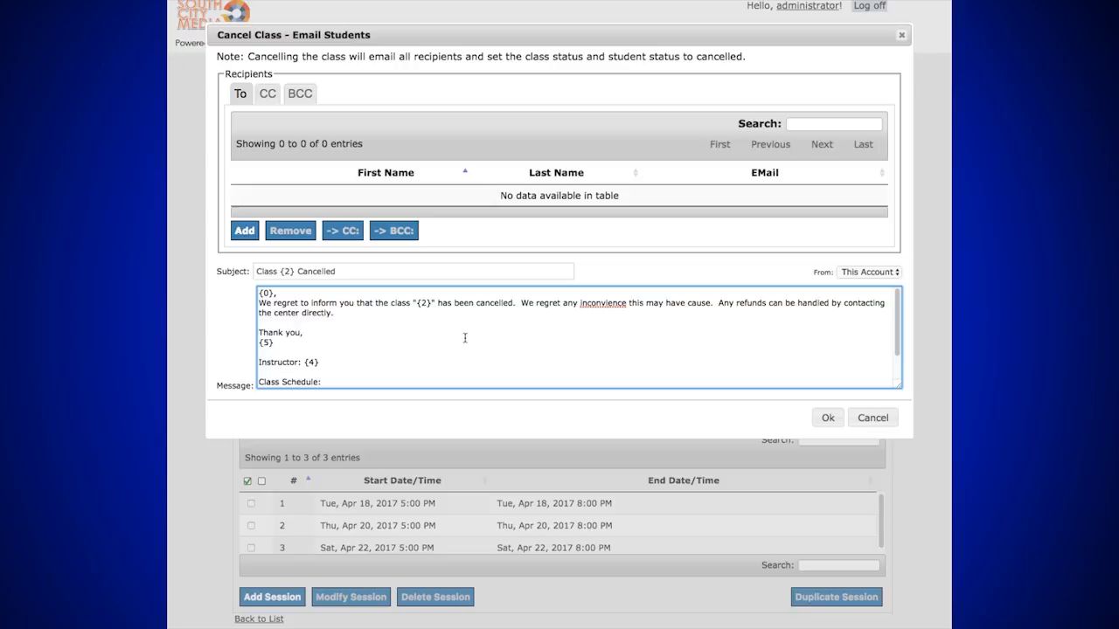